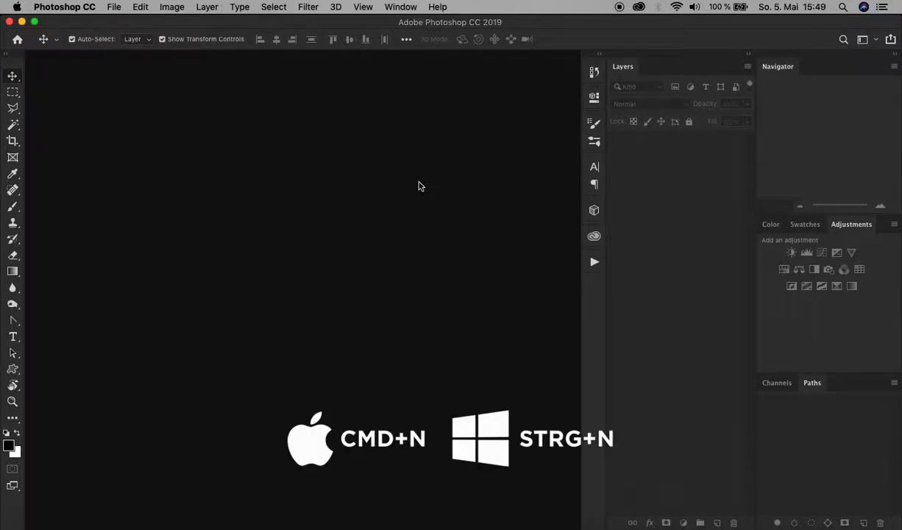
Start a new document sized 800 × 600 px.
{"action": "left_click", "coordinate": [114, 8]}
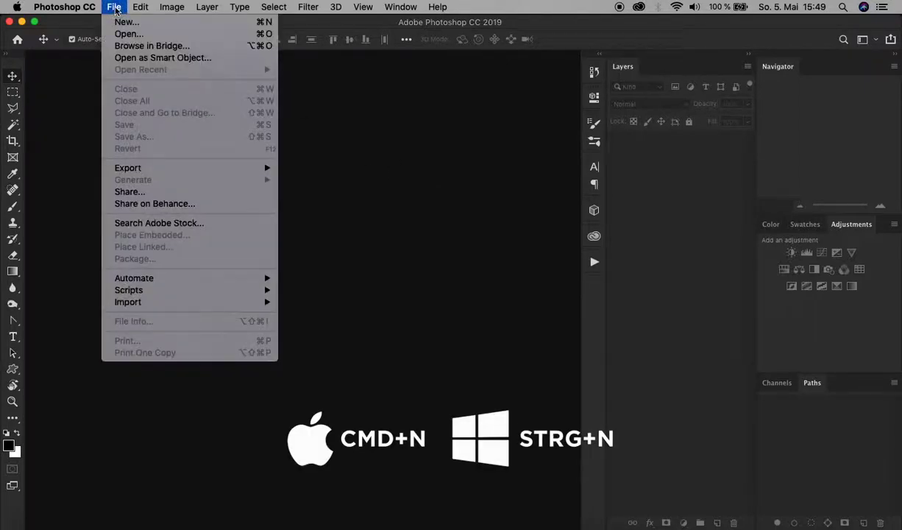
{"action": "left_click", "coordinate": [125, 22]}
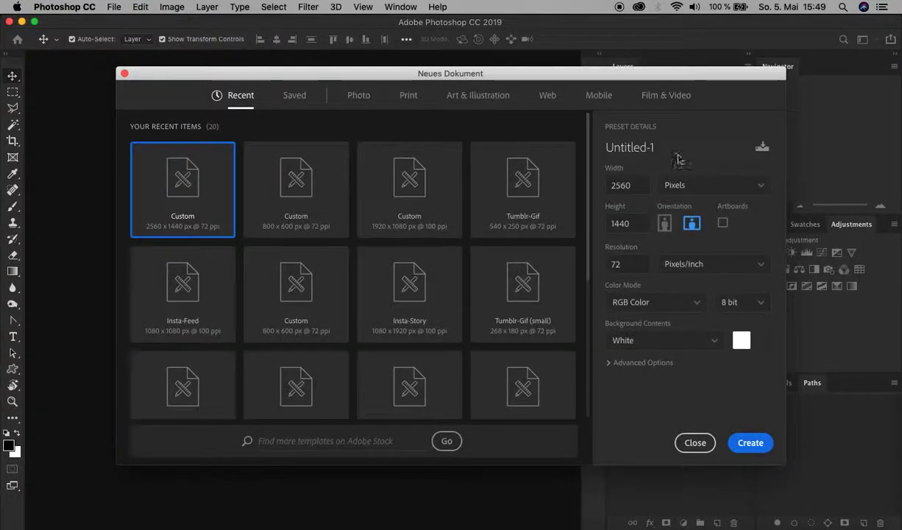
{"action": "double_click", "coordinate": [624, 186]}
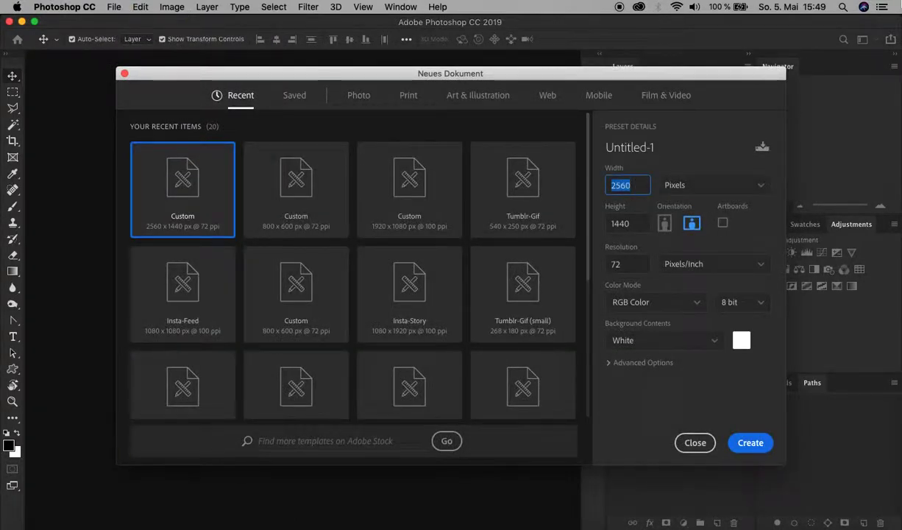
{"action": "type", "text": "800"}
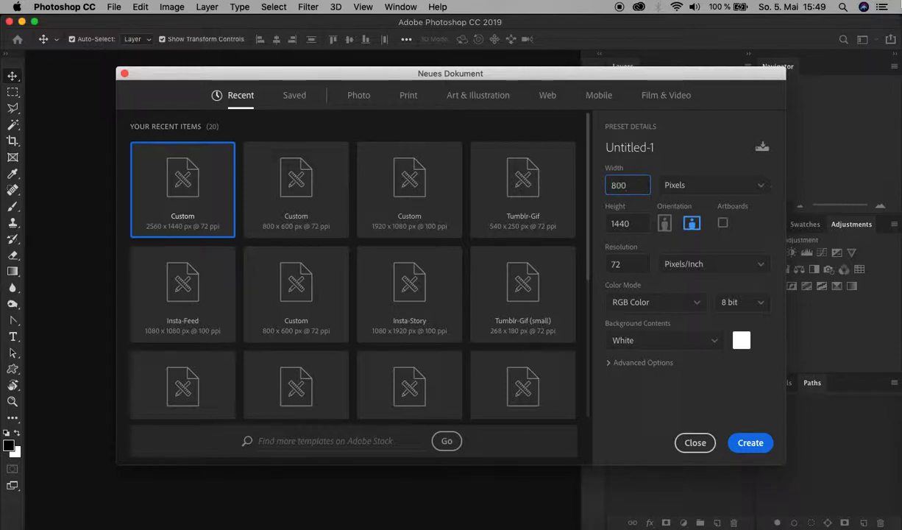
{"action": "key", "text": "Tab"}
{"action": "type", "text": "6"}
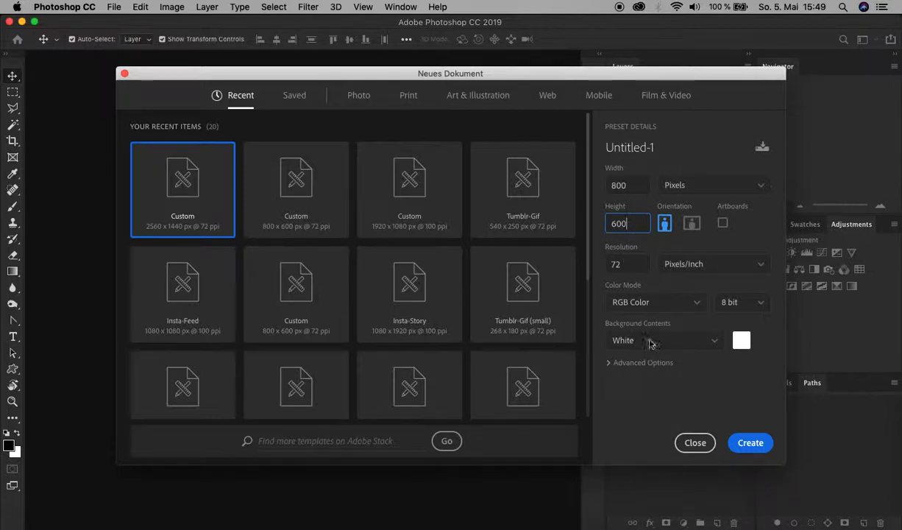
Set the document background to the custom blue #287de6.
{"action": "left_click", "coordinate": [741, 340]}
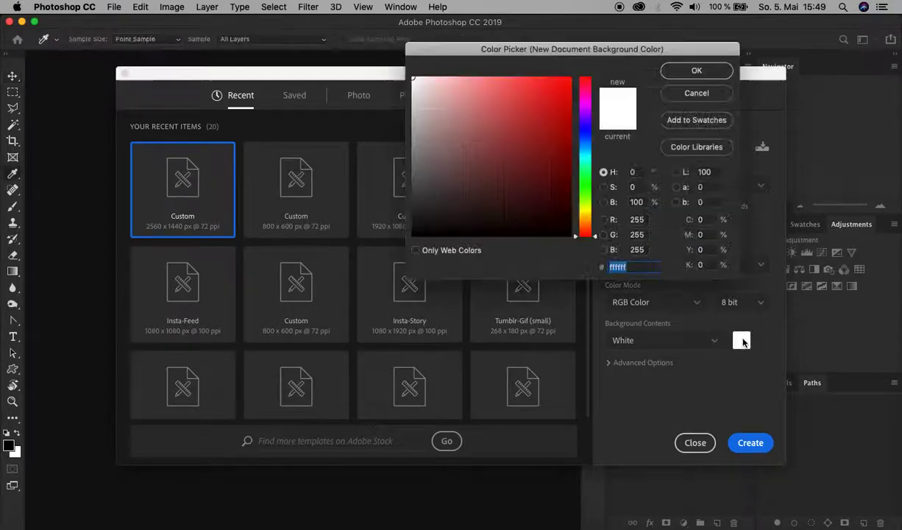
{"action": "left_click", "coordinate": [588, 142]}
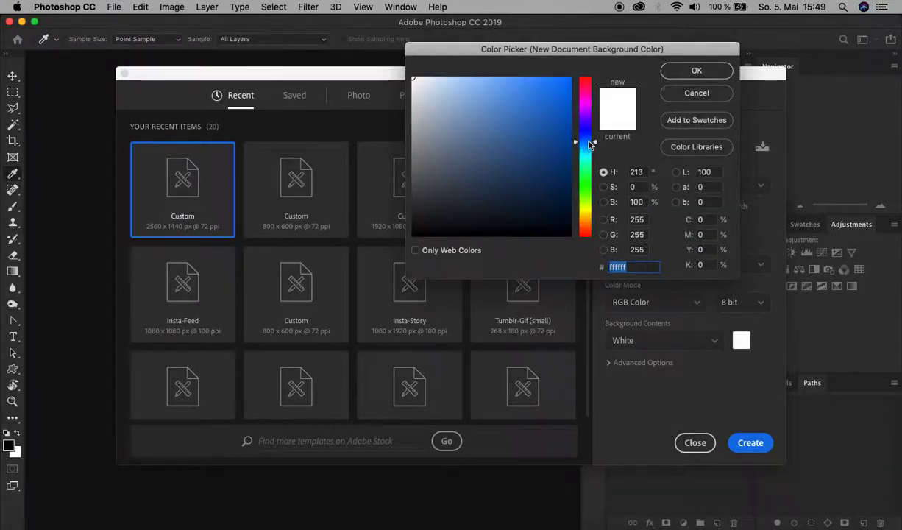
{"action": "left_click_drag", "start_coordinate": [549, 127], "coordinate": [574, 85]}
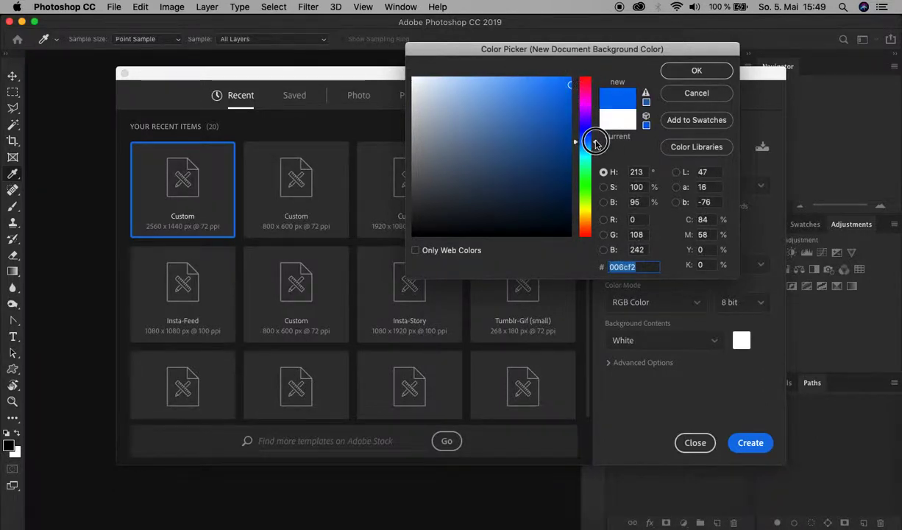
{"action": "left_click", "coordinate": [544, 87]}
{"action": "left_click_drag", "start_coordinate": [544, 88], "coordinate": [545, 92]}
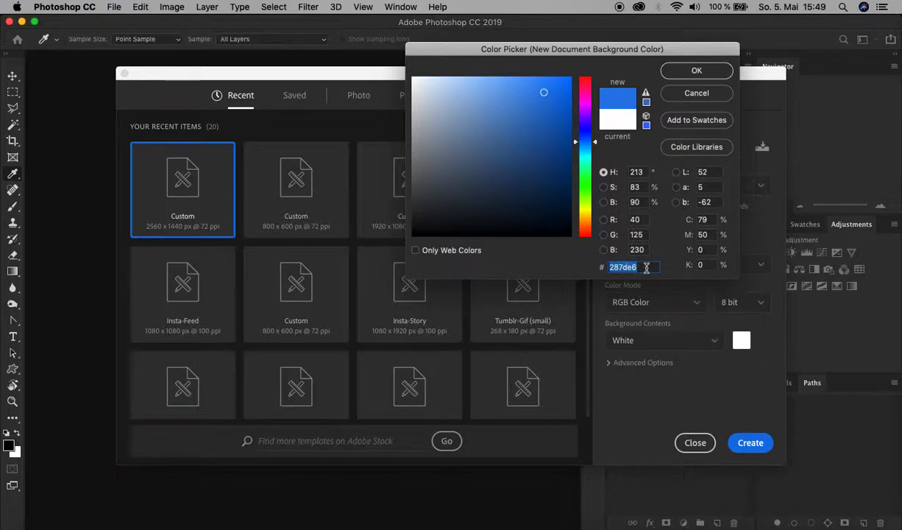
{"action": "left_click", "coordinate": [711, 70]}
Create the blue document and set the Type tool to Peace Sans at 150 pt.
{"action": "left_click", "coordinate": [750, 442]}
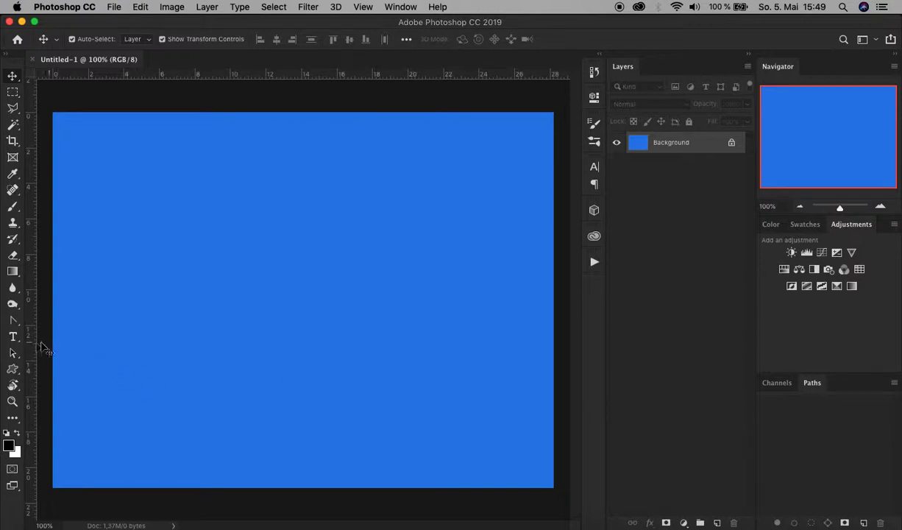
{"action": "left_click", "coordinate": [14, 338]}
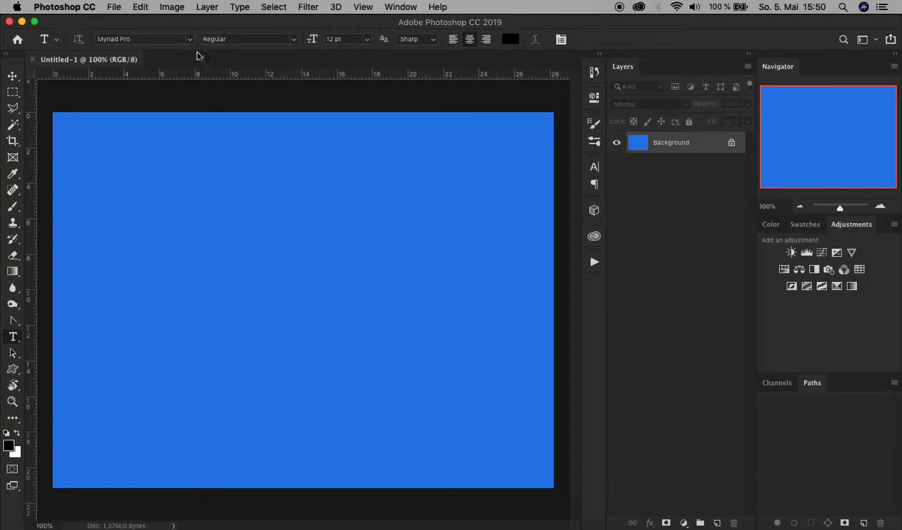
{"action": "left_click", "coordinate": [171, 37]}
{"action": "type", "text": "peace"}
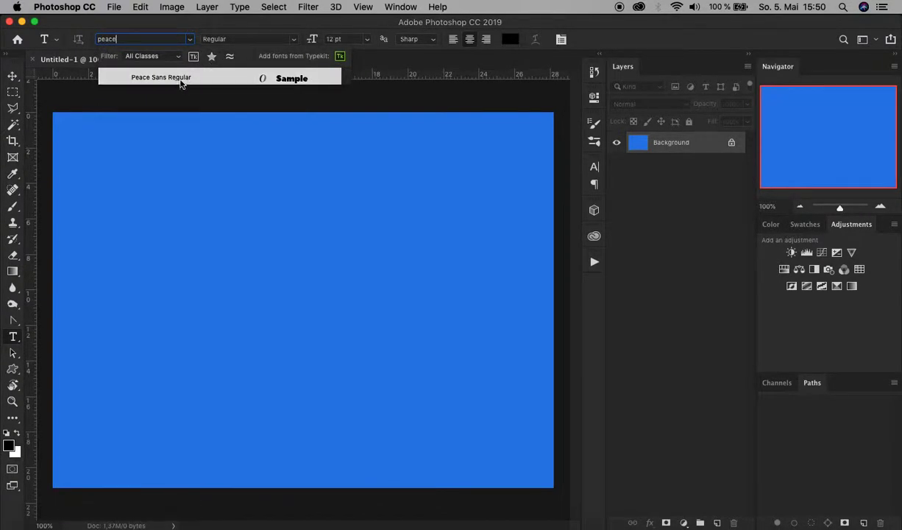
{"action": "left_click", "coordinate": [179, 81]}
{"action": "left_click", "coordinate": [352, 37]}
{"action": "type", "text": "150"}
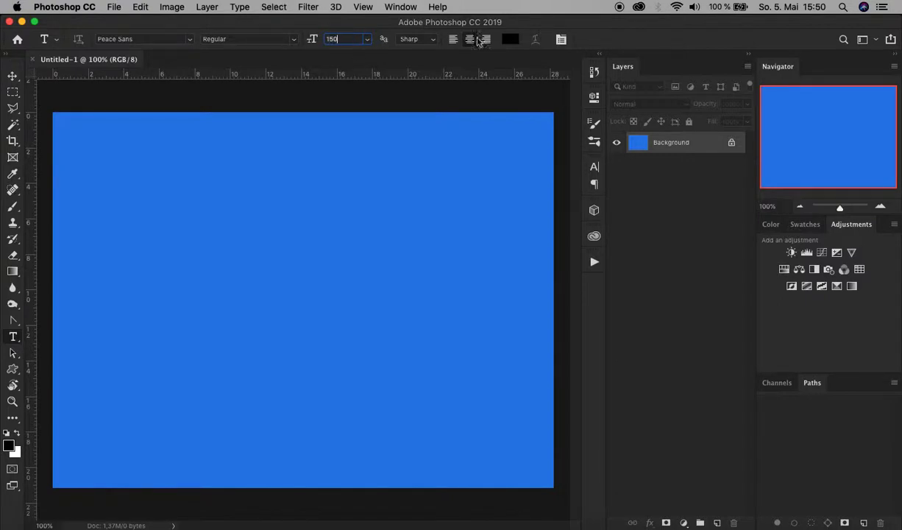
Set the text colour to yellow #ffd61a.
{"action": "left_click", "coordinate": [512, 41]}
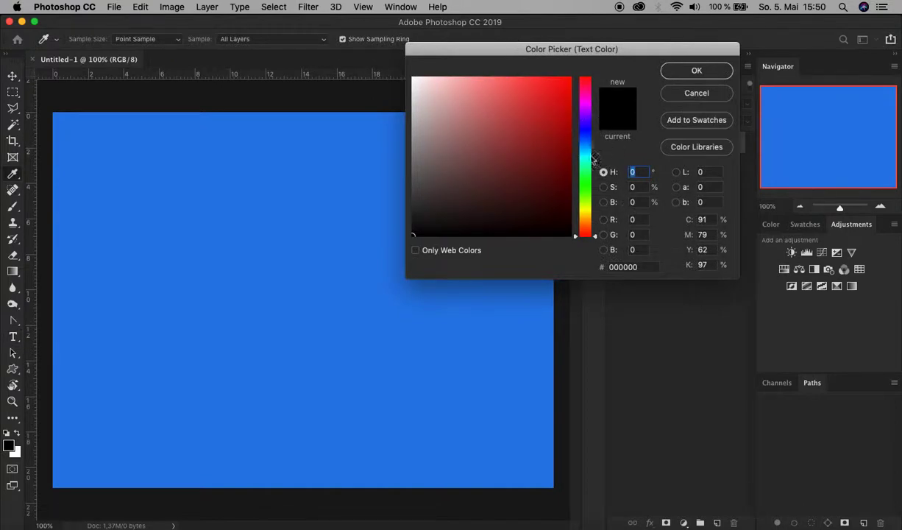
{"action": "double_click", "coordinate": [634, 266]}
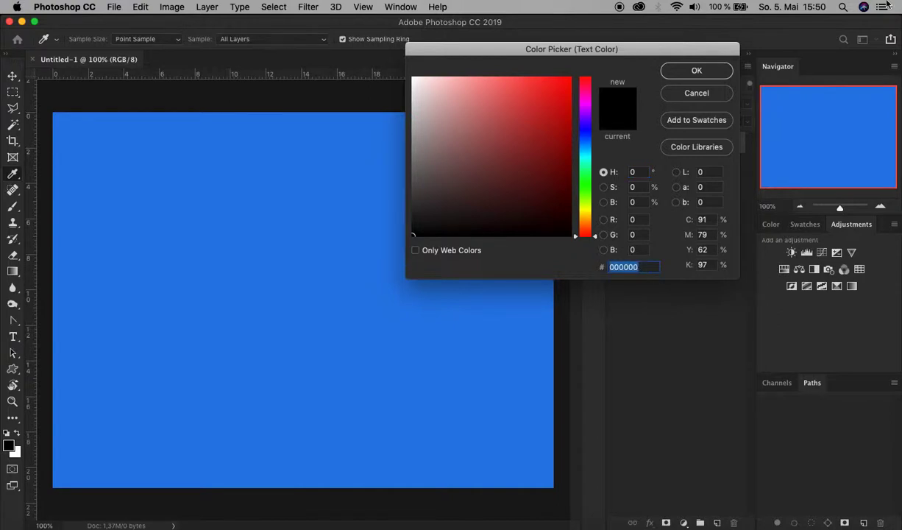
{"action": "type", "text": "ffd61a"}
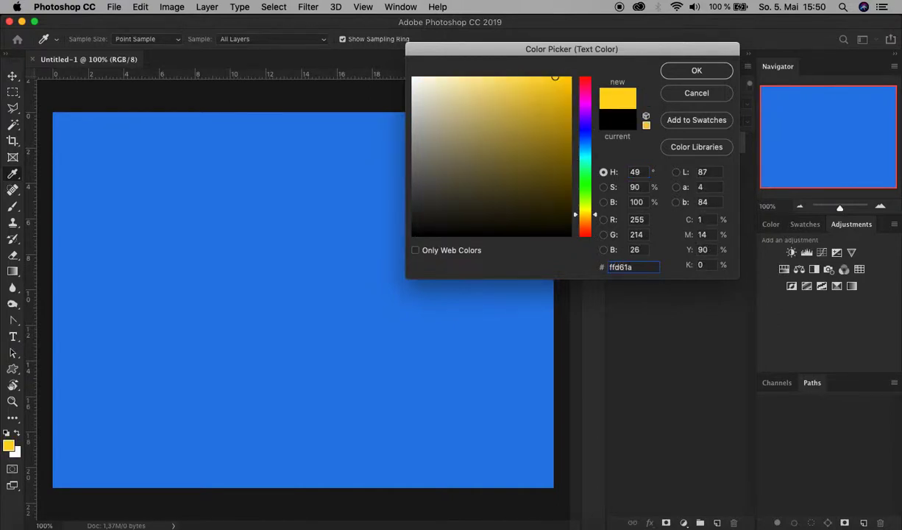
{"action": "left_click", "coordinate": [697, 71]}
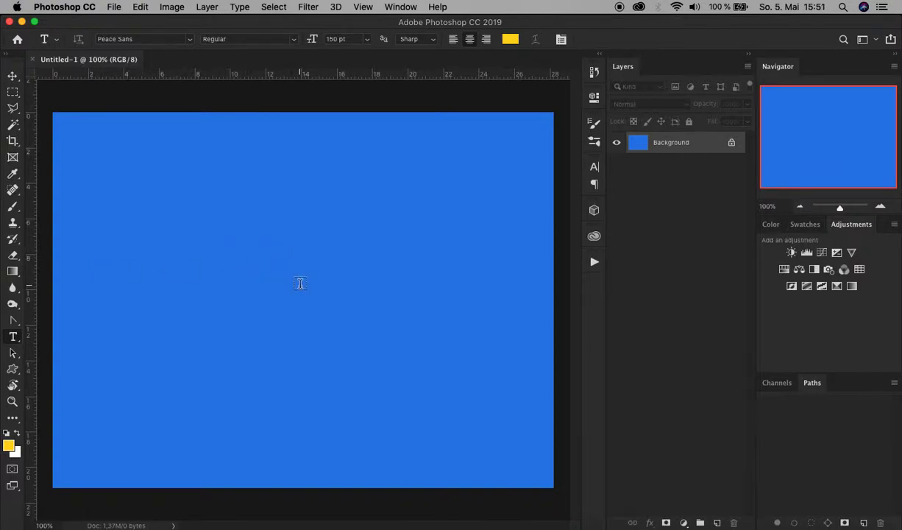
Type 'PLASTIC' on the canvas as a new text layer.
{"action": "left_click", "coordinate": [300, 284]}
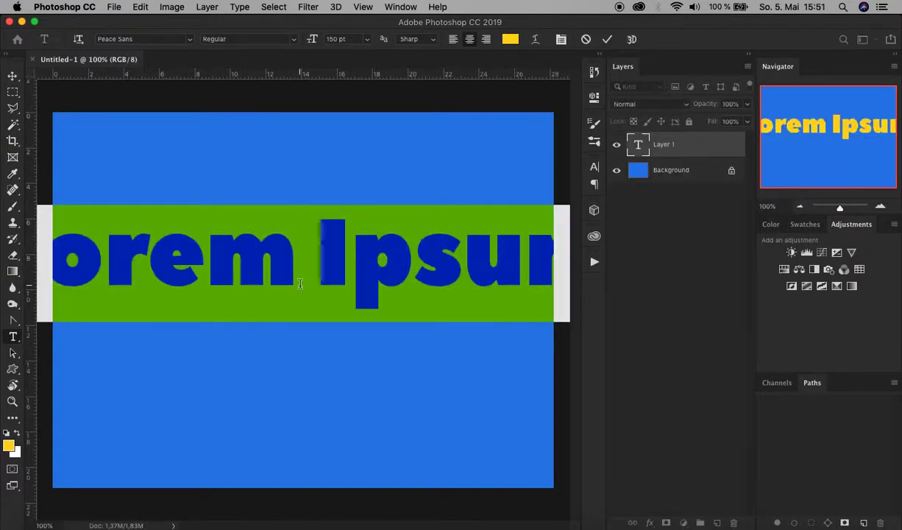
{"action": "type", "text": "PLAS"}
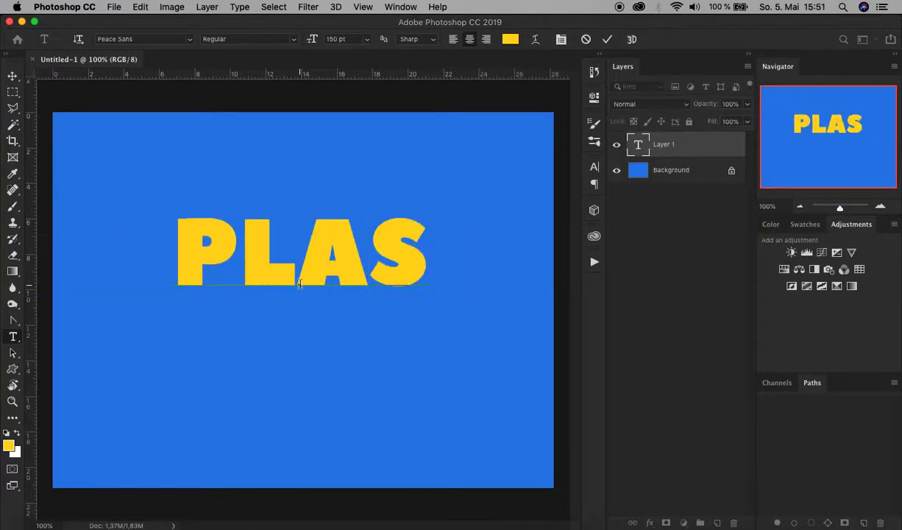
{"action": "type", "text": "TIC"}
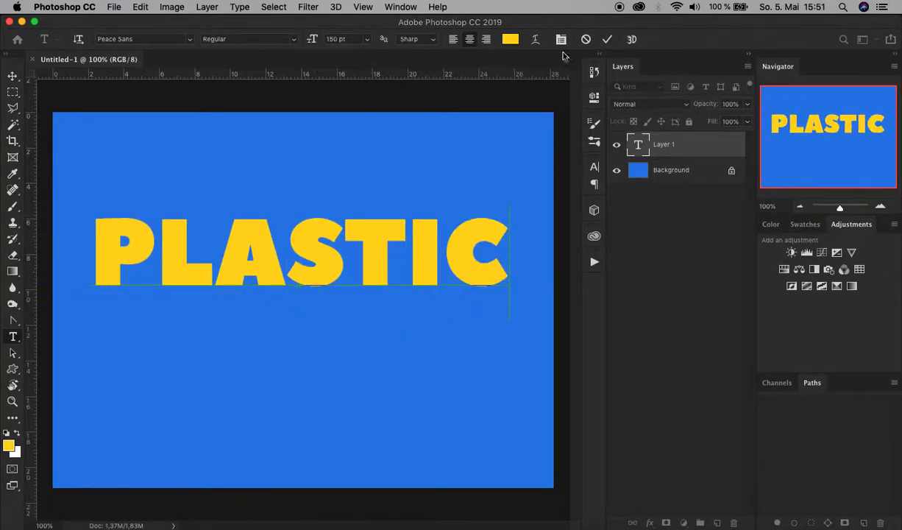
{"action": "left_click", "coordinate": [608, 42]}
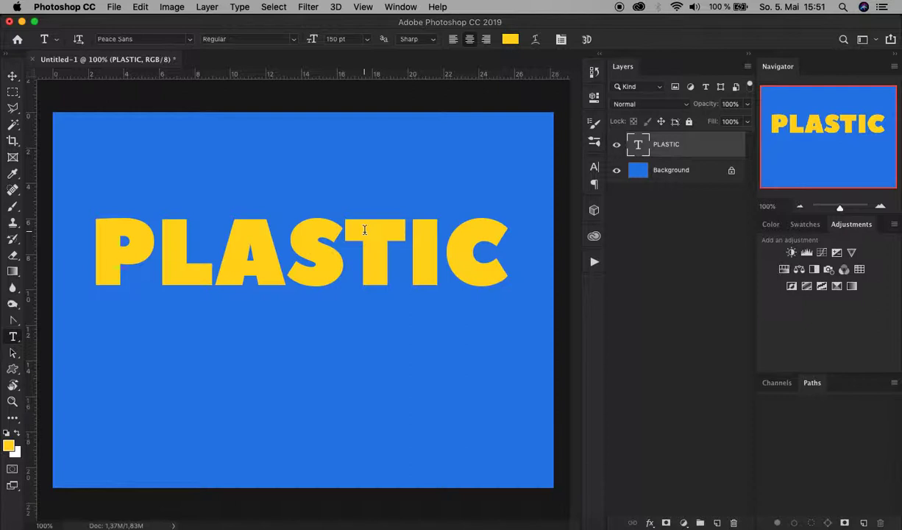
Select all and align the PLASTIC text to the canvas's horizontal and vertical centres.
{"action": "left_click", "coordinate": [272, 7]}
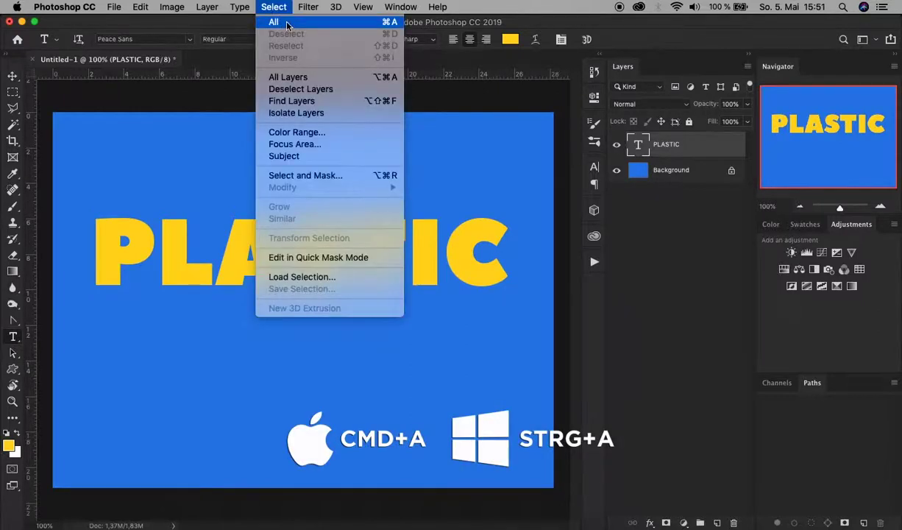
{"action": "left_click", "coordinate": [287, 26]}
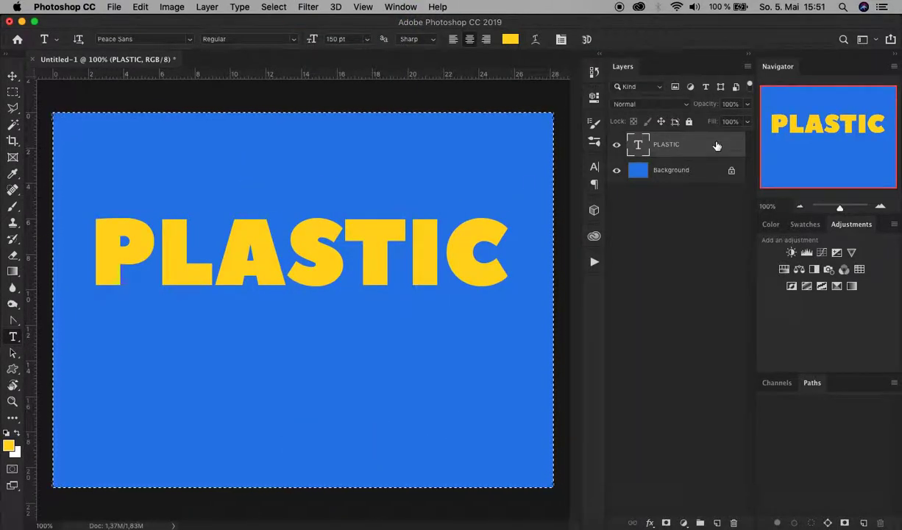
{"action": "left_click", "coordinate": [12, 76]}
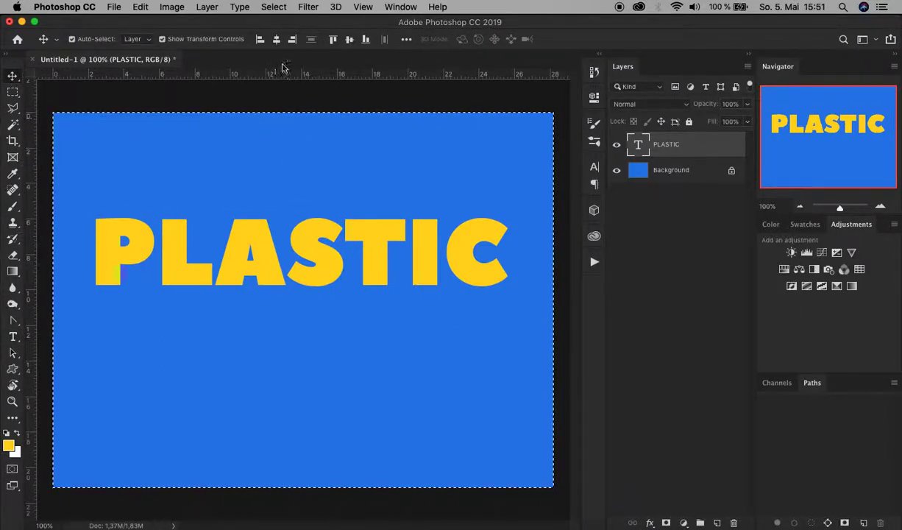
{"action": "left_click", "coordinate": [278, 40]}
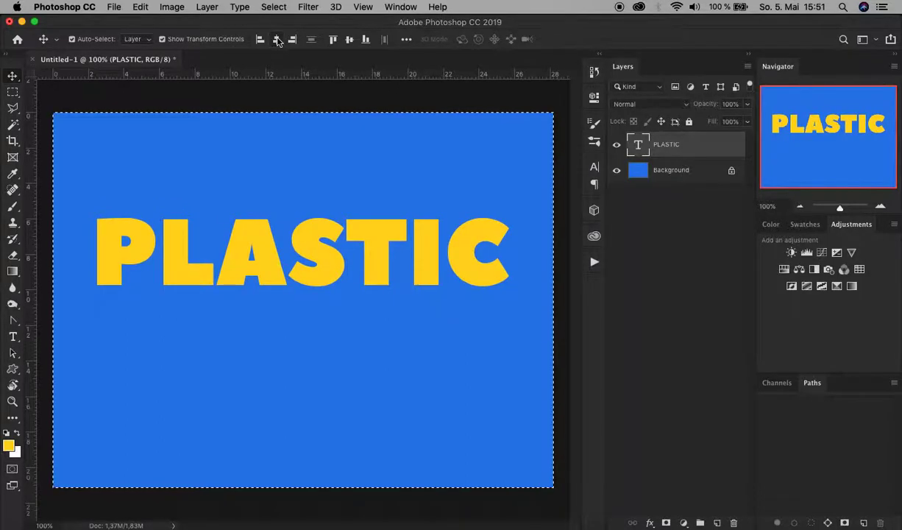
{"action": "left_click", "coordinate": [350, 40]}
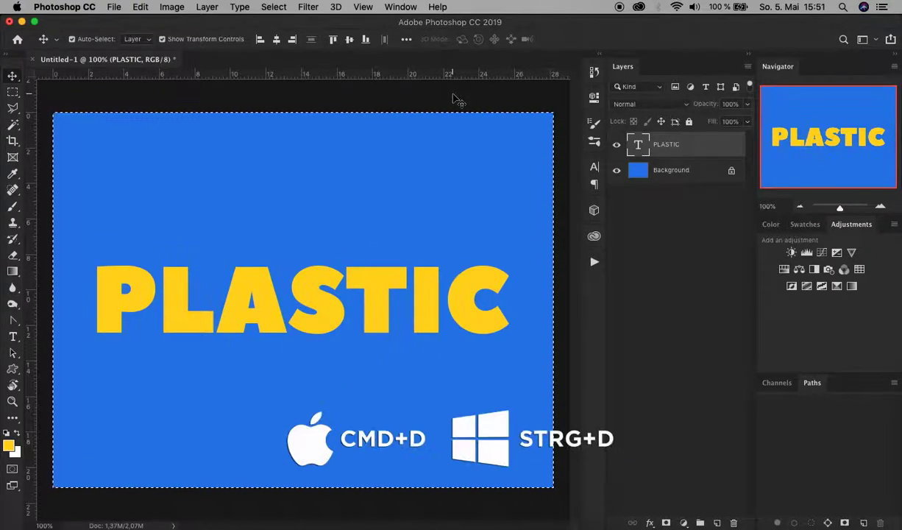
Deselect the canvas and bring up the fx layer effects list for PLASTIC.
{"action": "left_click", "coordinate": [274, 7]}
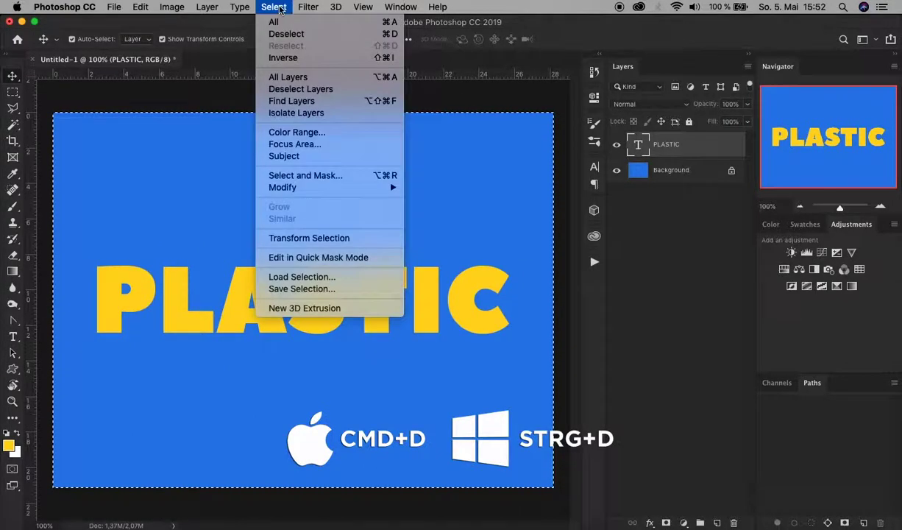
{"action": "left_click", "coordinate": [288, 34]}
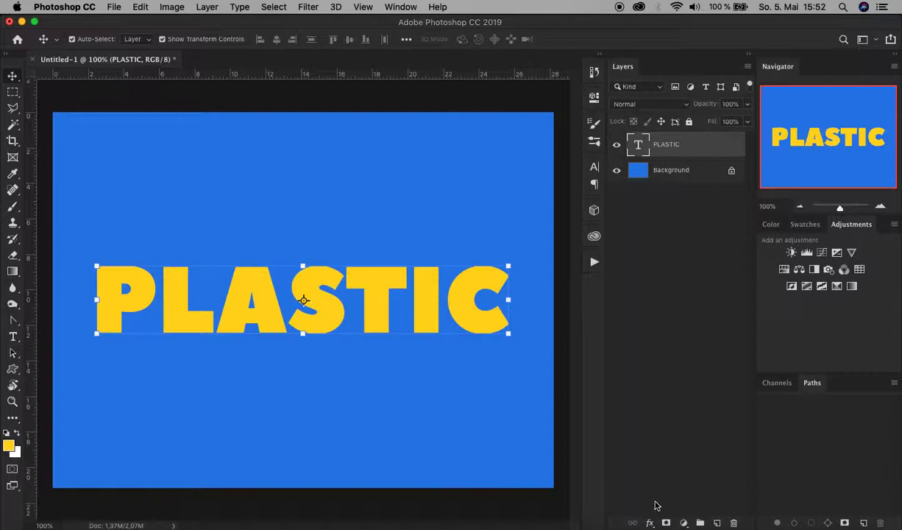
{"action": "left_click", "coordinate": [651, 522]}
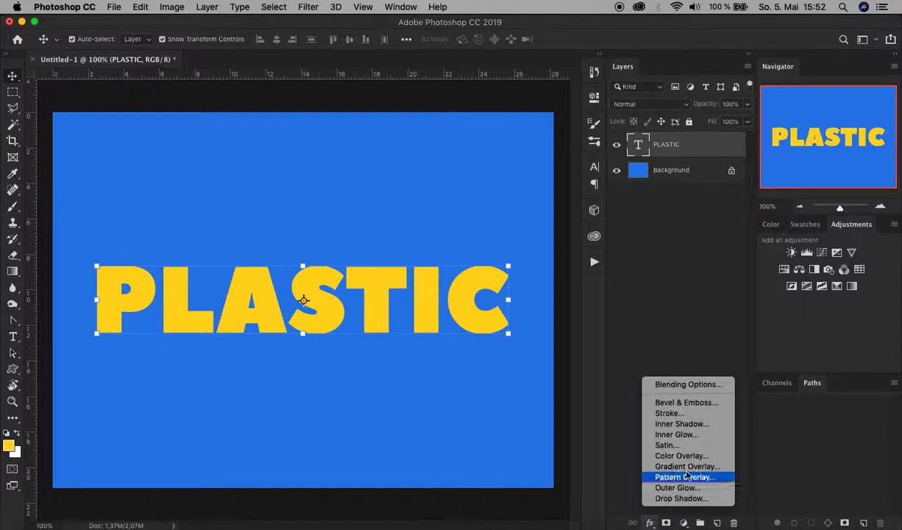
Add a Chisel Soft bevel: depth 500%, size 4 px, soften 4 px, light angle 45°.
{"action": "left_click", "coordinate": [723, 405]}
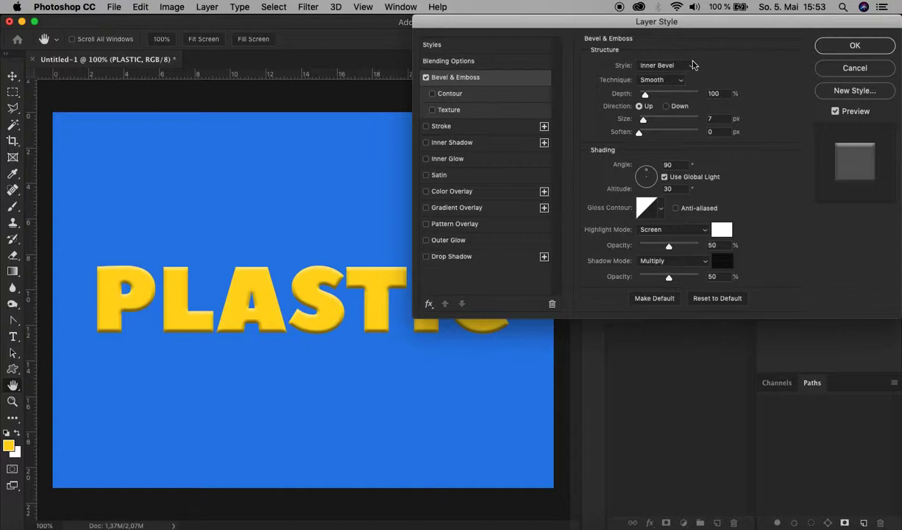
{"action": "left_click", "coordinate": [672, 80]}
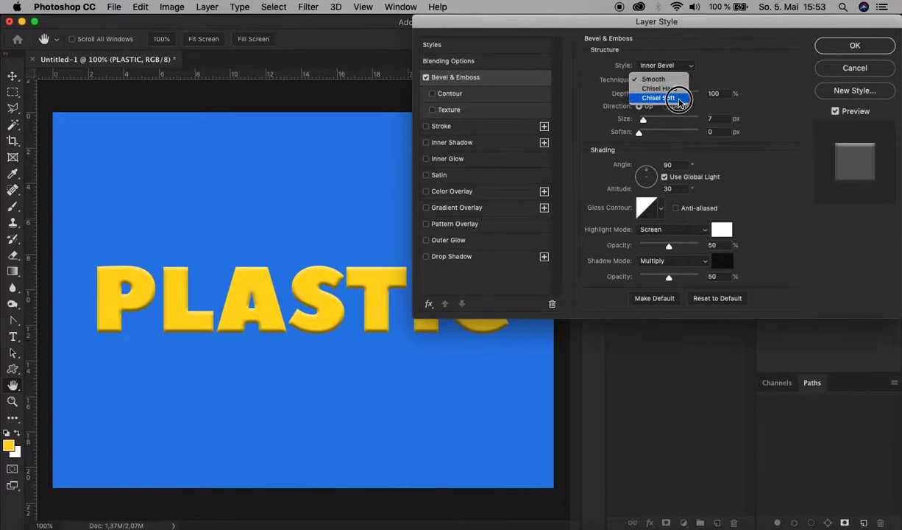
{"action": "left_click", "coordinate": [679, 99]}
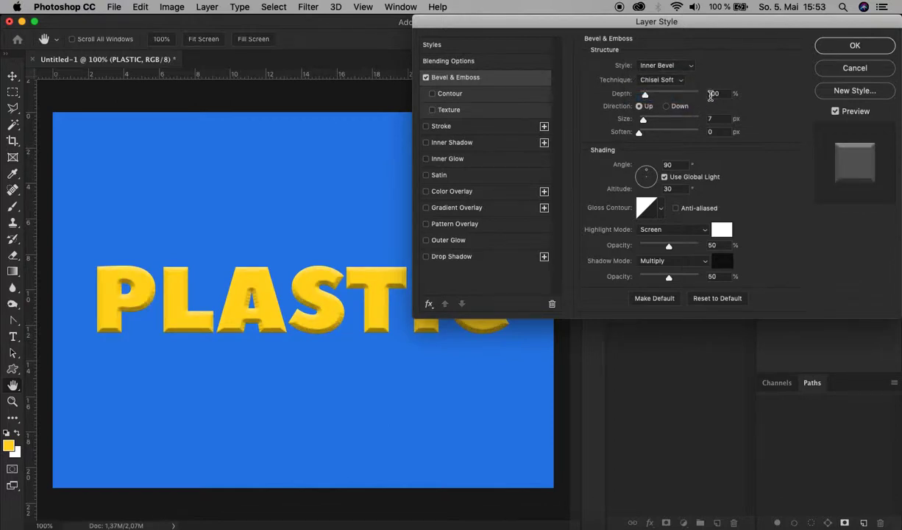
{"action": "left_click", "coordinate": [711, 94]}
{"action": "type", "text": "500"}
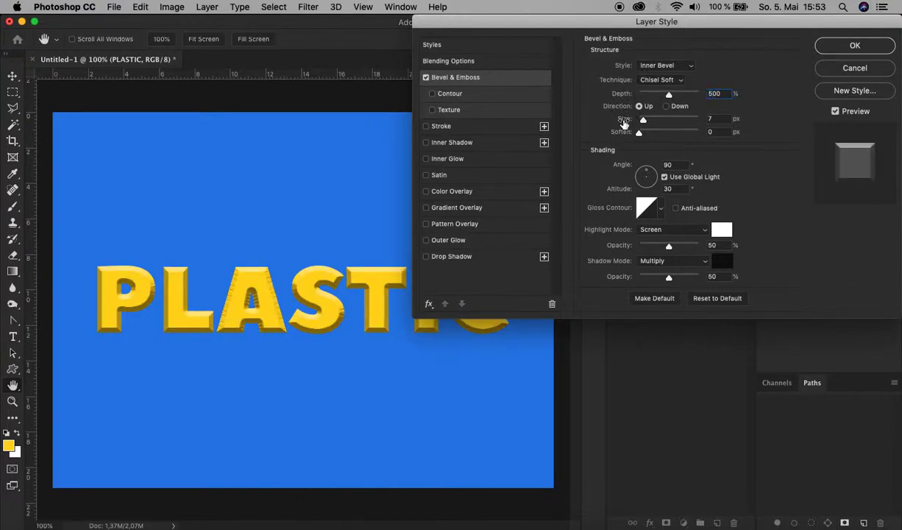
{"action": "key", "text": "Tab"}
{"action": "type", "text": "44"}
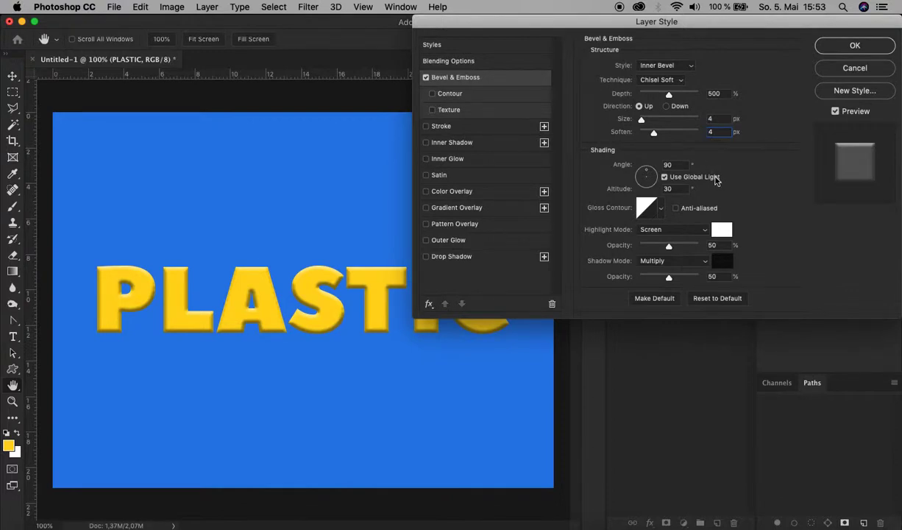
{"action": "left_click", "coordinate": [670, 165]}
{"action": "type", "text": "45"}
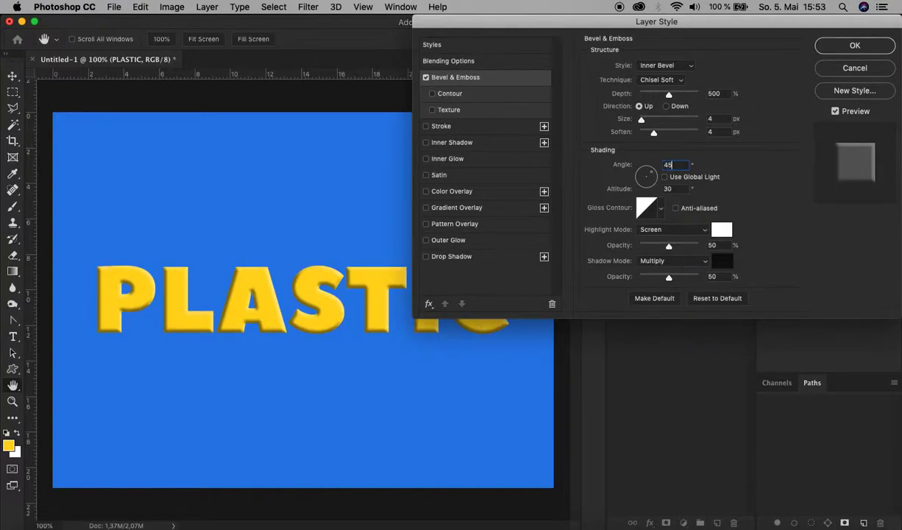
{"action": "key", "text": "Tab"}
Apply the anti-aliased Ring gloss contour and set highlight opacity to 100%.
{"action": "left_click", "coordinate": [661, 208]}
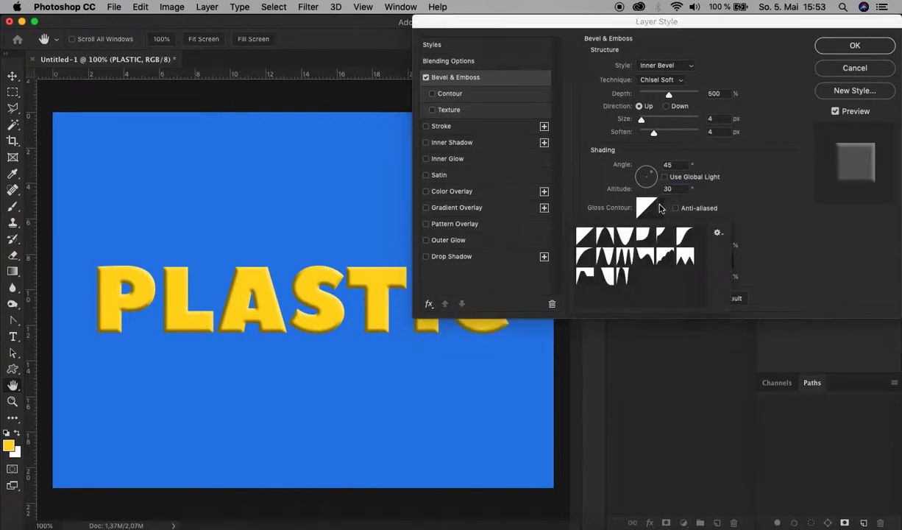
{"action": "left_click", "coordinate": [604, 258]}
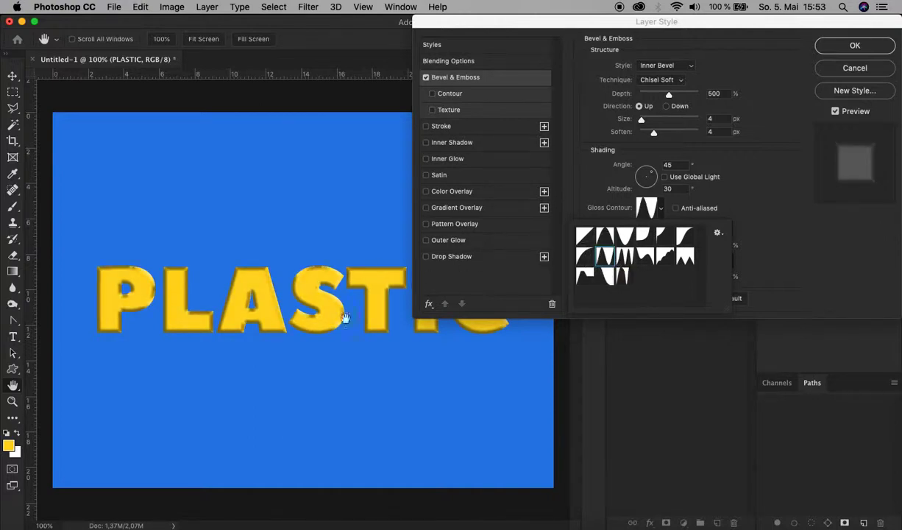
{"action": "left_click", "coordinate": [702, 211]}
{"action": "left_click", "coordinate": [702, 212]}
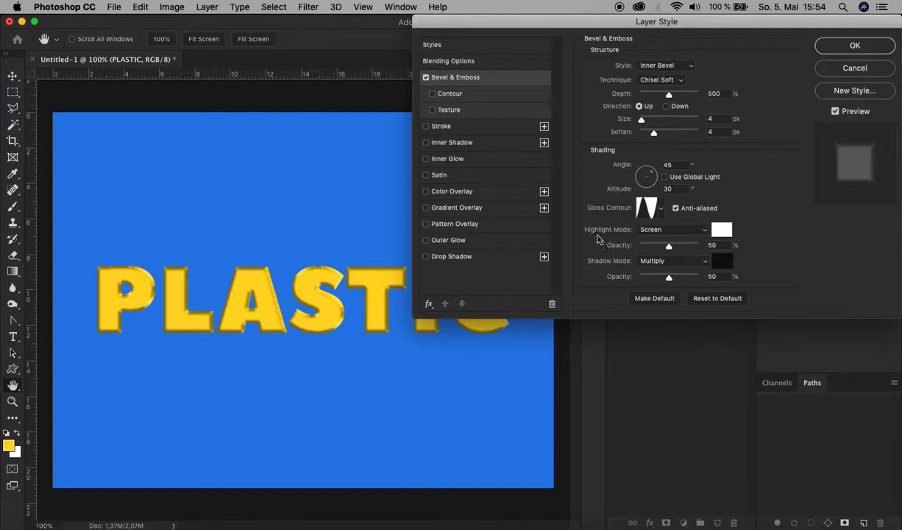
{"action": "left_click", "coordinate": [712, 245]}
{"action": "type", "text": "100"}
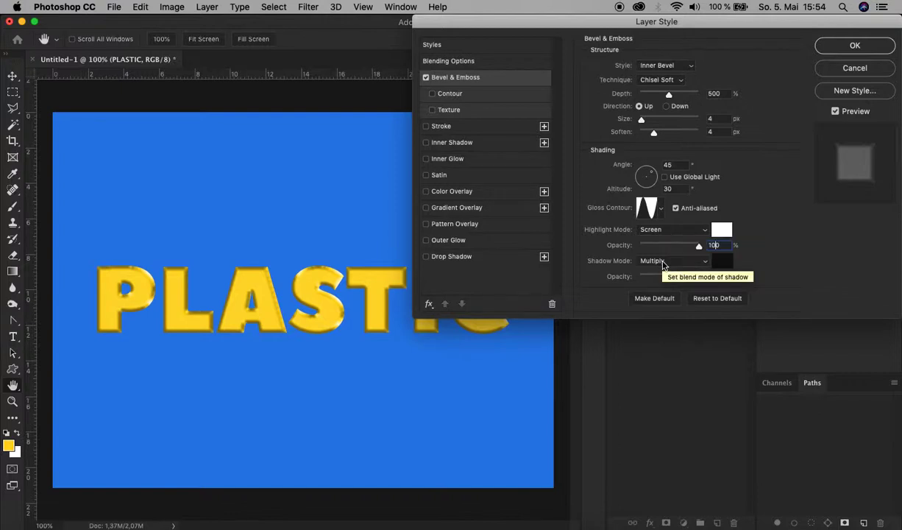
Make the bevel shadow orange df9500 (hex copied) at 20% opacity.
{"action": "left_click", "coordinate": [726, 263]}
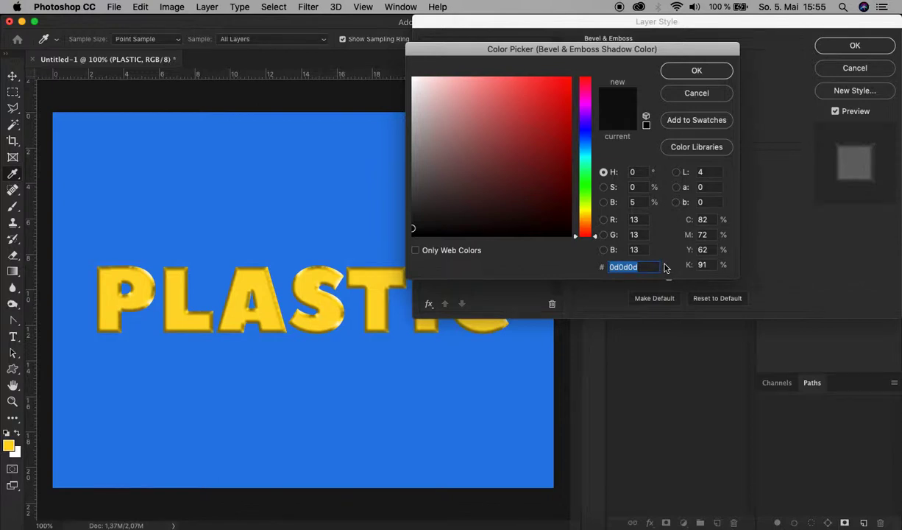
{"action": "type", "text": "df95"}
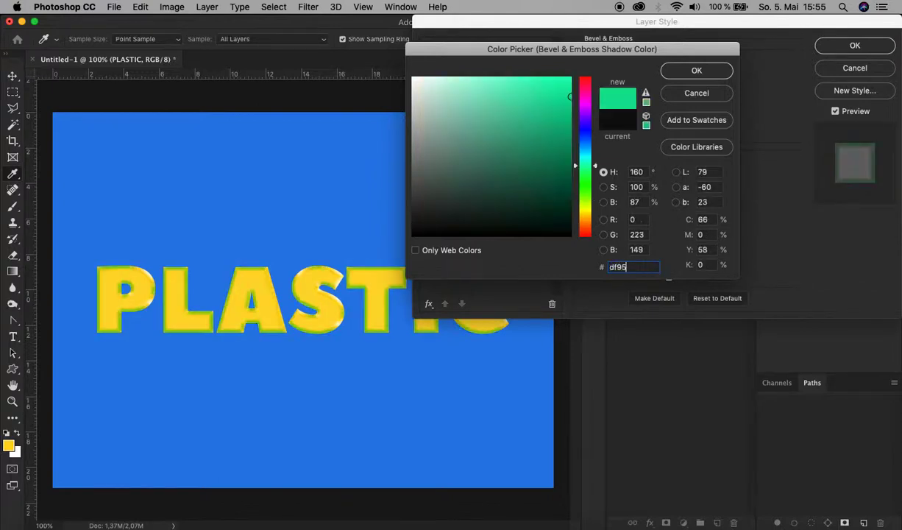
{"action": "type", "text": "00"}
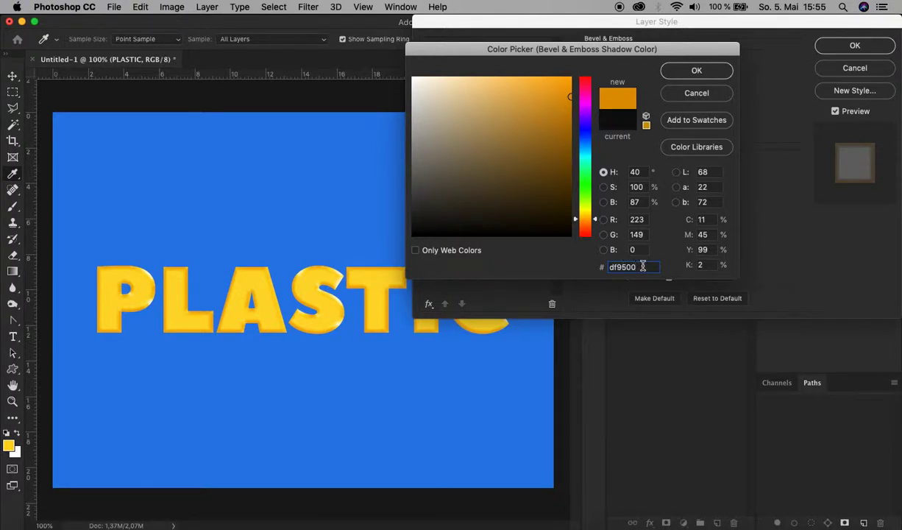
{"action": "double_click", "coordinate": [642, 266]}
{"action": "key", "text": "super+c"}
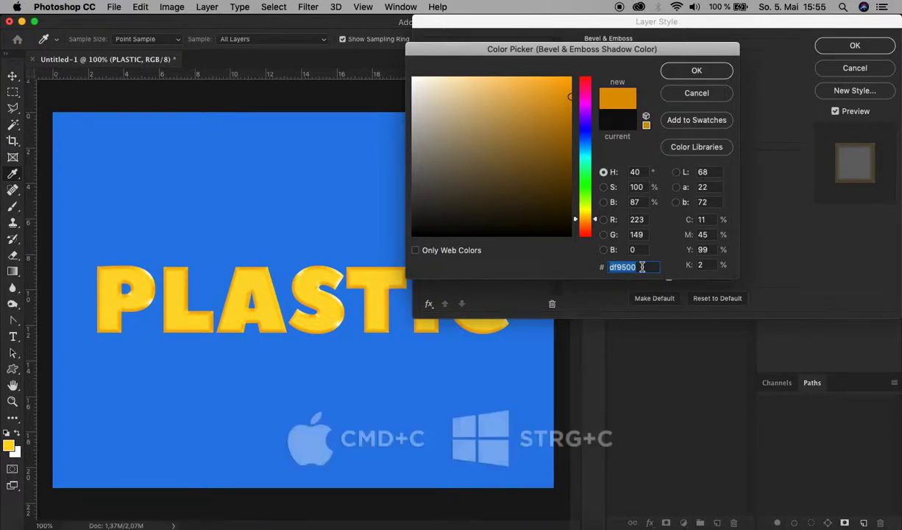
{"action": "key", "text": "super+c"}
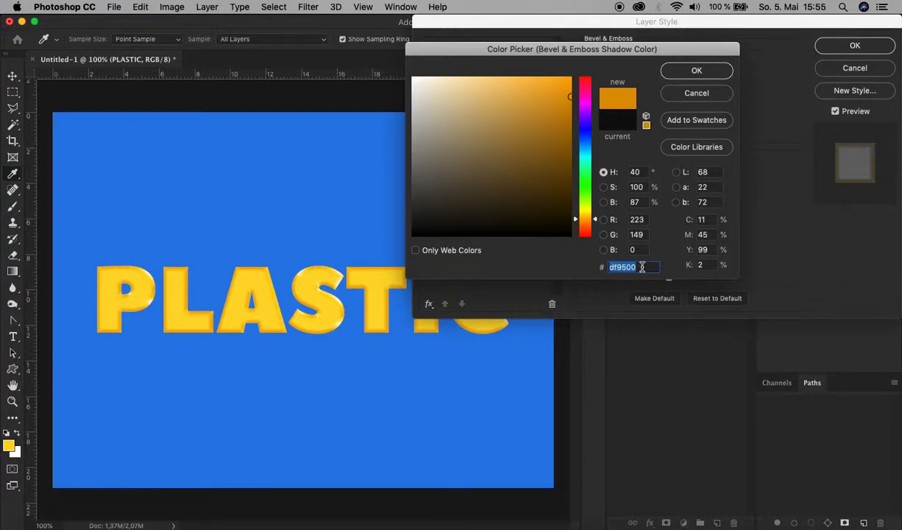
{"action": "left_click", "coordinate": [697, 72]}
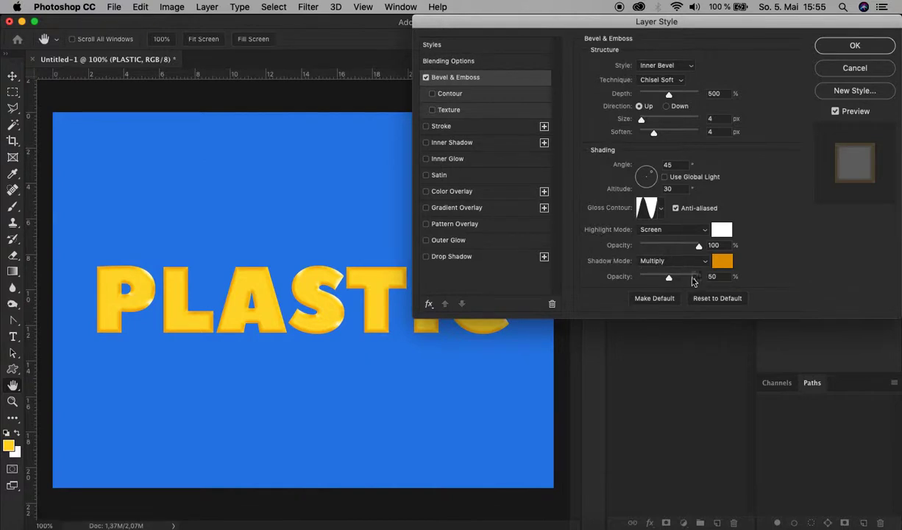
{"action": "double_click", "coordinate": [712, 276]}
{"action": "type", "text": "20"}
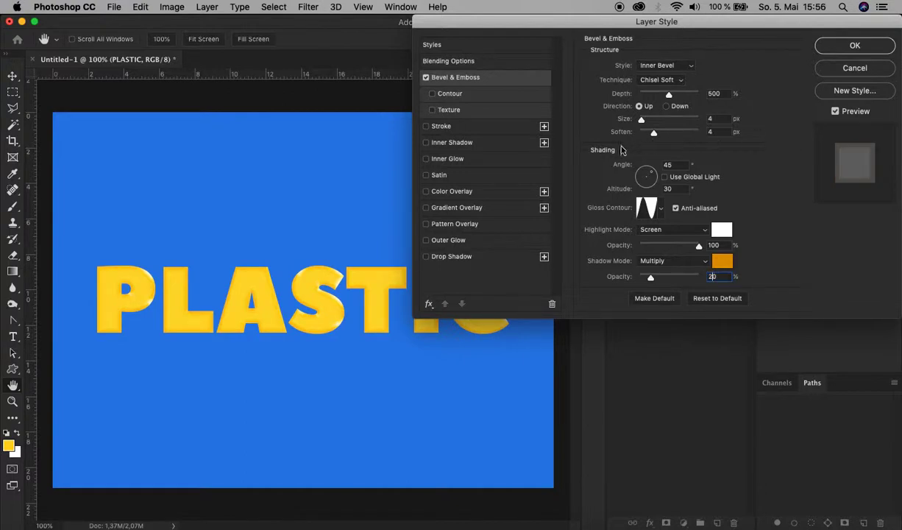
Enable Inner Shadow in Normal blend mode with the pasted orange df9500 colour.
{"action": "left_click", "coordinate": [477, 145]}
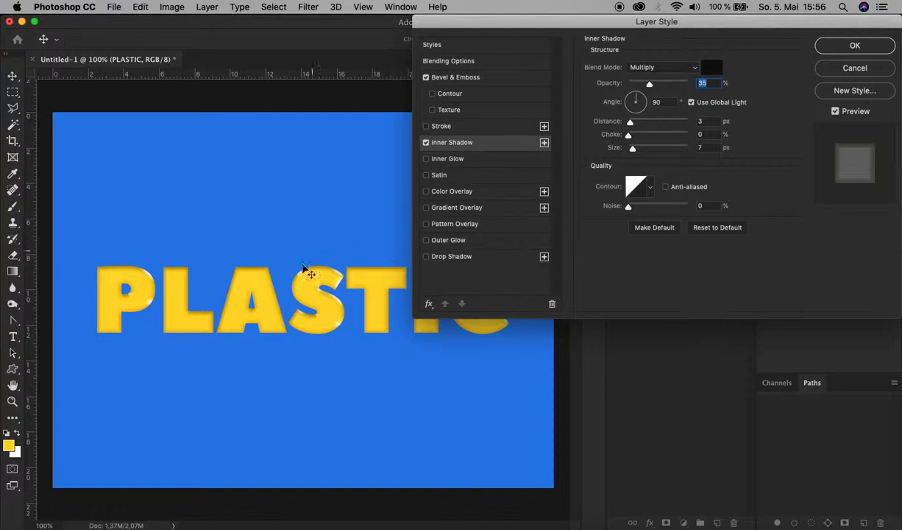
{"action": "left_click", "coordinate": [309, 335]}
{"action": "left_click", "coordinate": [655, 67]}
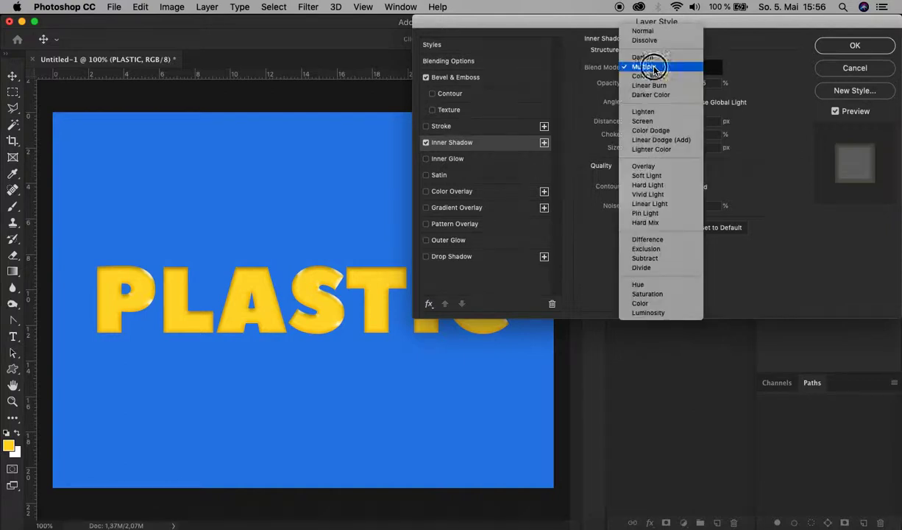
{"action": "left_click", "coordinate": [655, 29]}
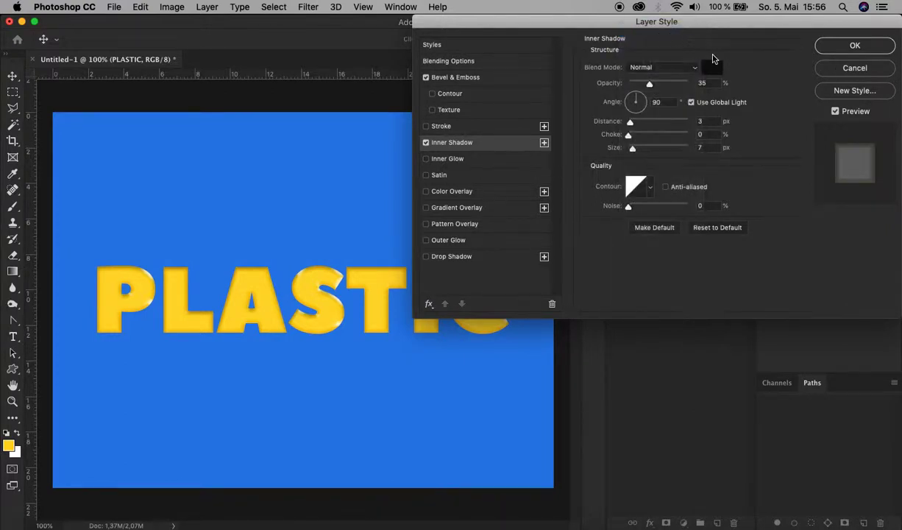
{"action": "left_click", "coordinate": [712, 68]}
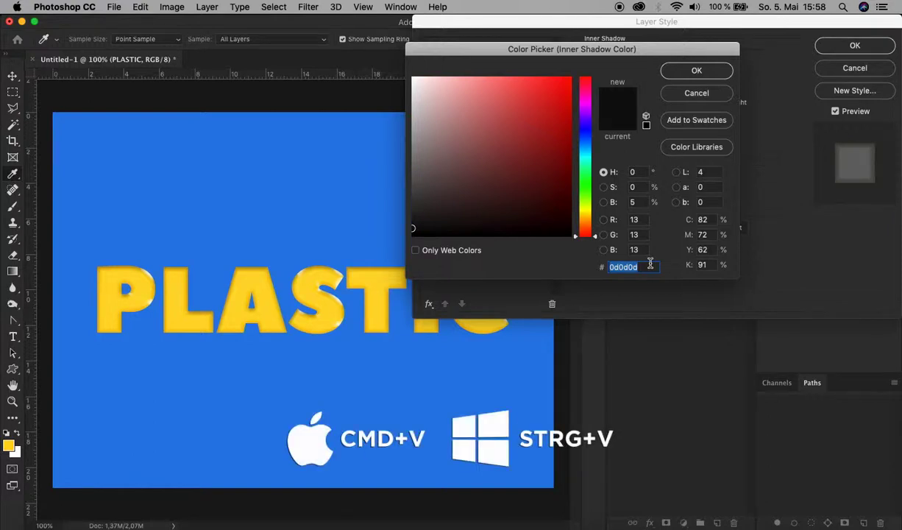
{"action": "key", "text": "super+v"}
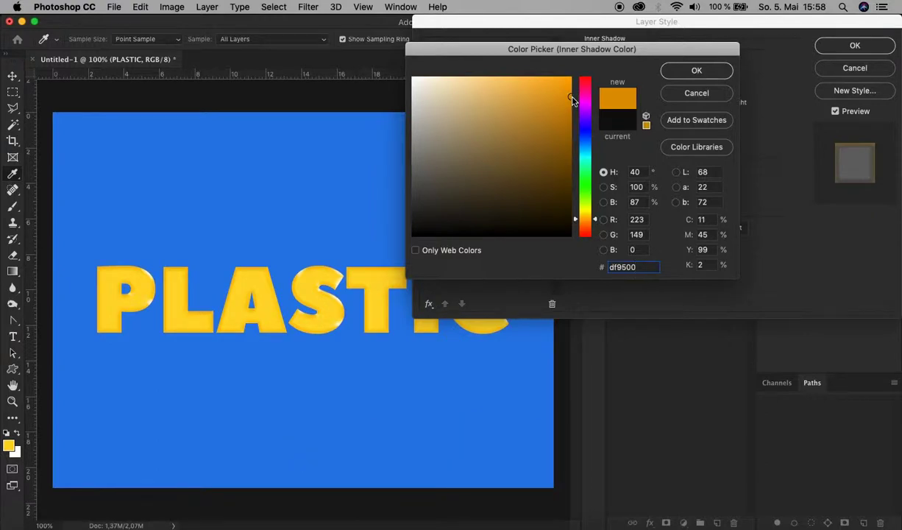
{"action": "left_click", "coordinate": [697, 73]}
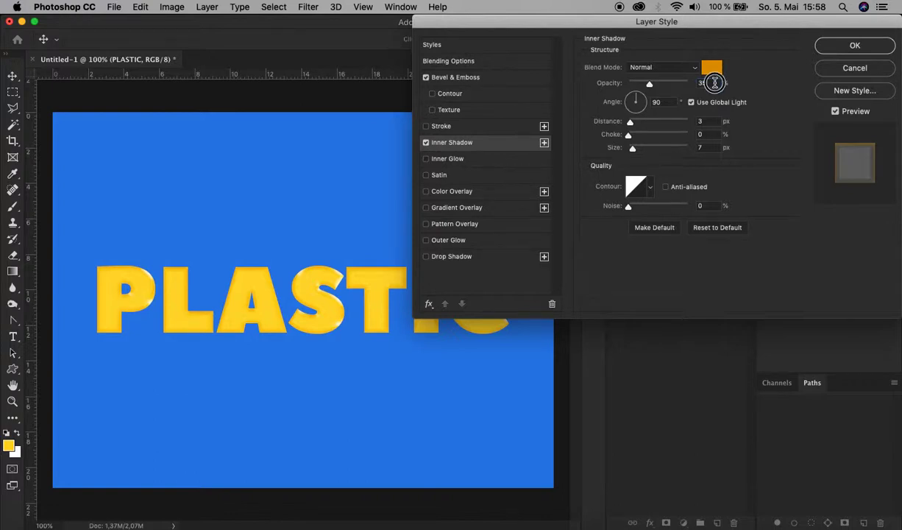
Set the inner shadow to a -90° angle without global light, 1 px distance, 3 px size.
{"action": "type", "text": "100"}
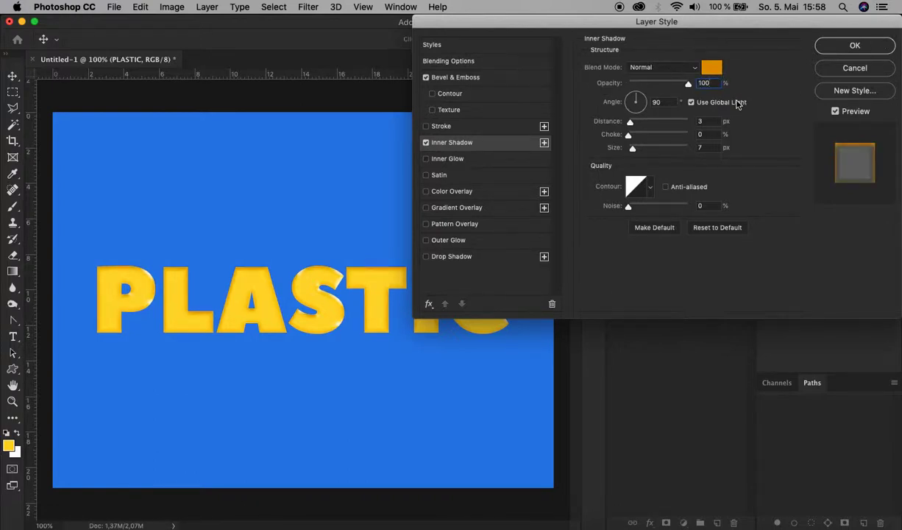
{"action": "left_click", "coordinate": [708, 102]}
{"action": "key", "text": "Tab"}
{"action": "type", "text": "-90"}
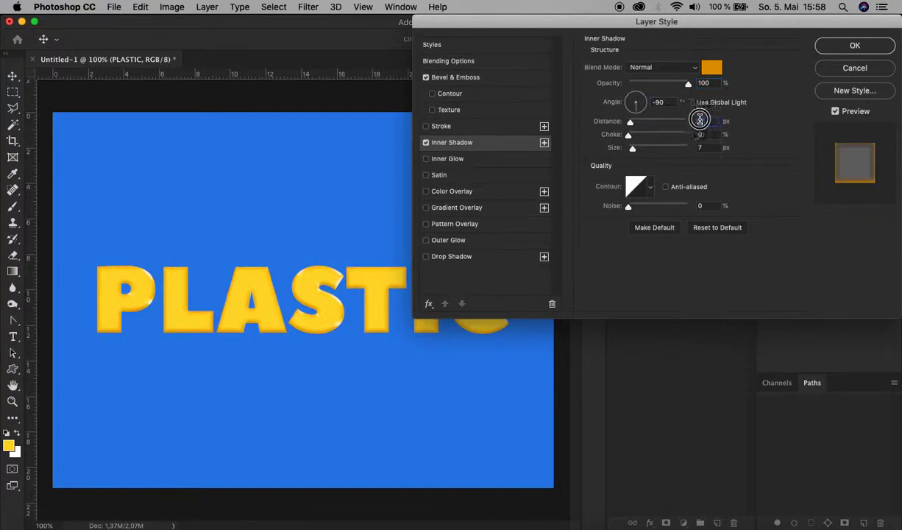
{"action": "key", "text": "Tab"}
{"action": "type", "text": "1"}
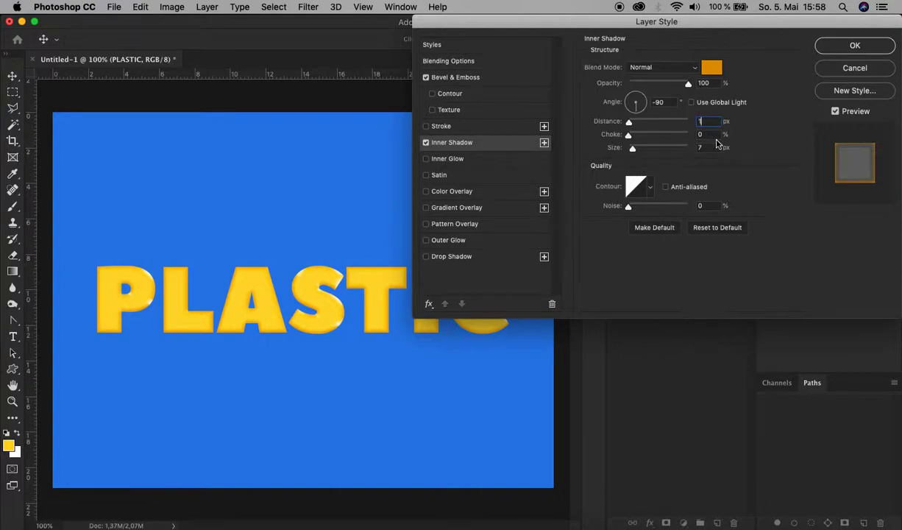
{"action": "left_click", "coordinate": [705, 147]}
{"action": "type", "text": "3"}
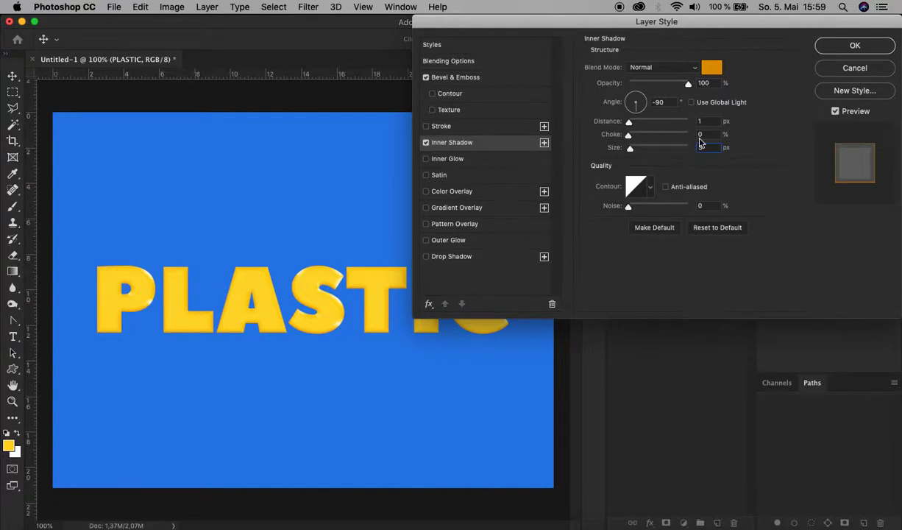
{"action": "type", "text": "3"}
Commit the bevel and inner shadow styles, then duplicate the text into a 'PLASTIC copy' layer.
{"action": "left_click", "coordinate": [858, 46]}
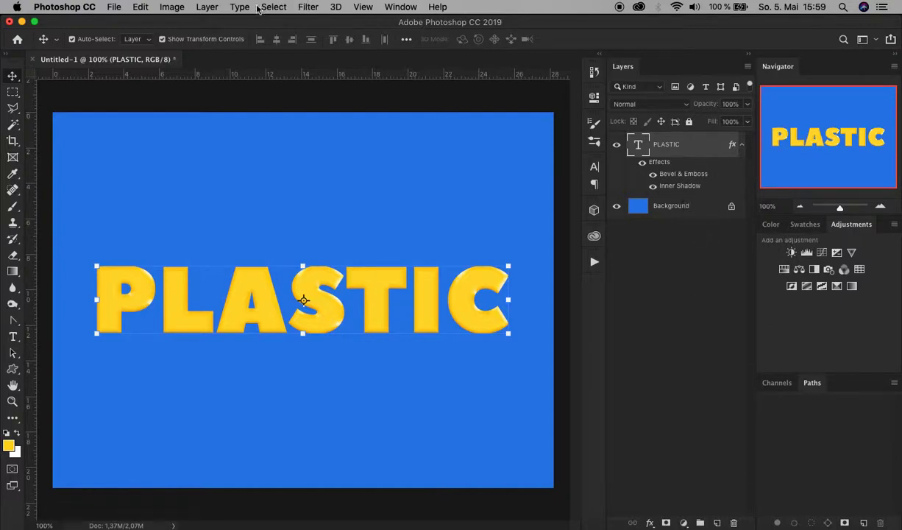
{"action": "left_click", "coordinate": [207, 7]}
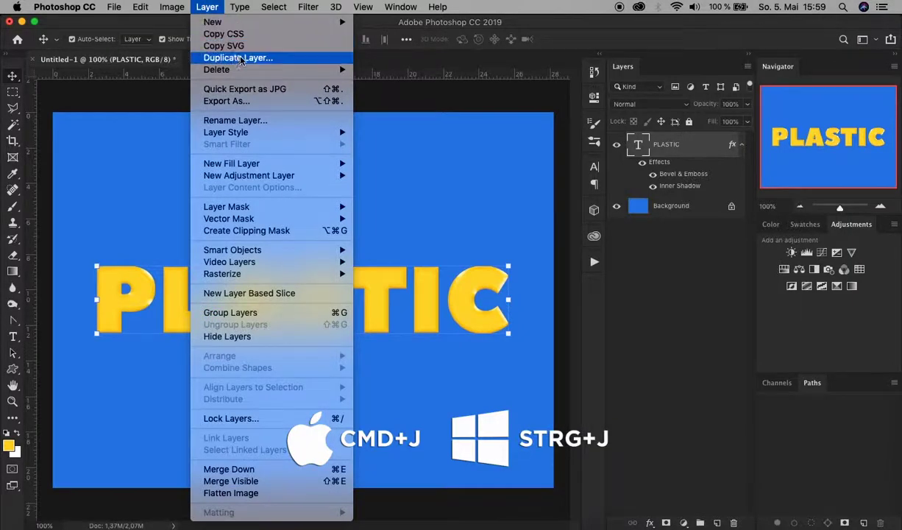
{"action": "left_click", "coordinate": [217, 57]}
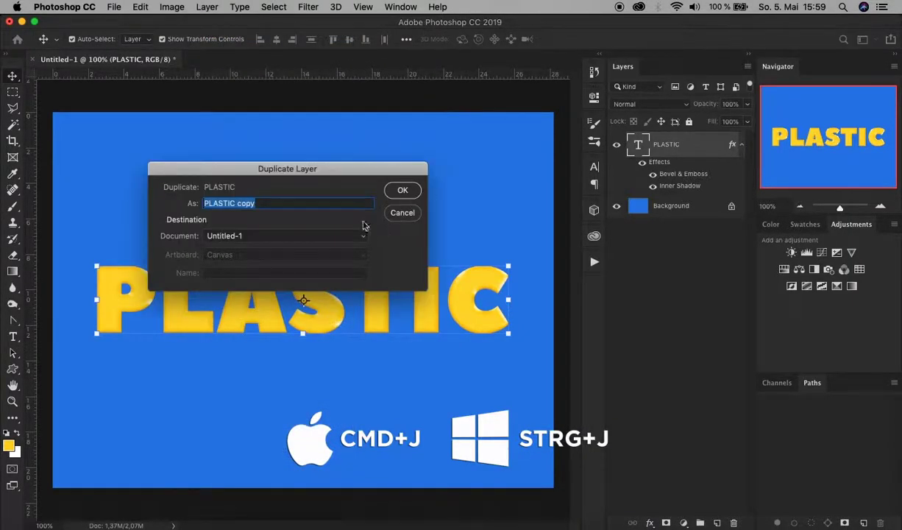
{"action": "left_click", "coordinate": [403, 190]}
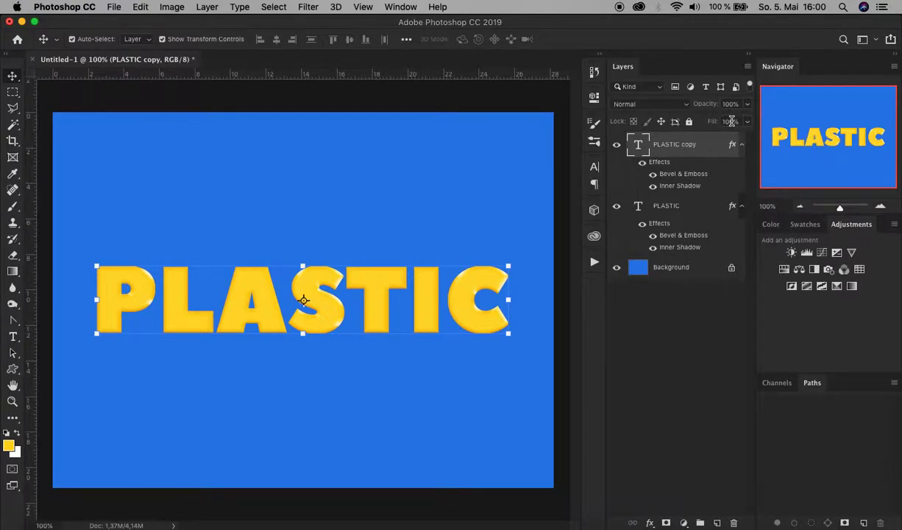
Set PLASTIC copy's fill to 0%, then hide and reshow the original PLASTIC layer to check.
{"action": "left_click", "coordinate": [732, 121]}
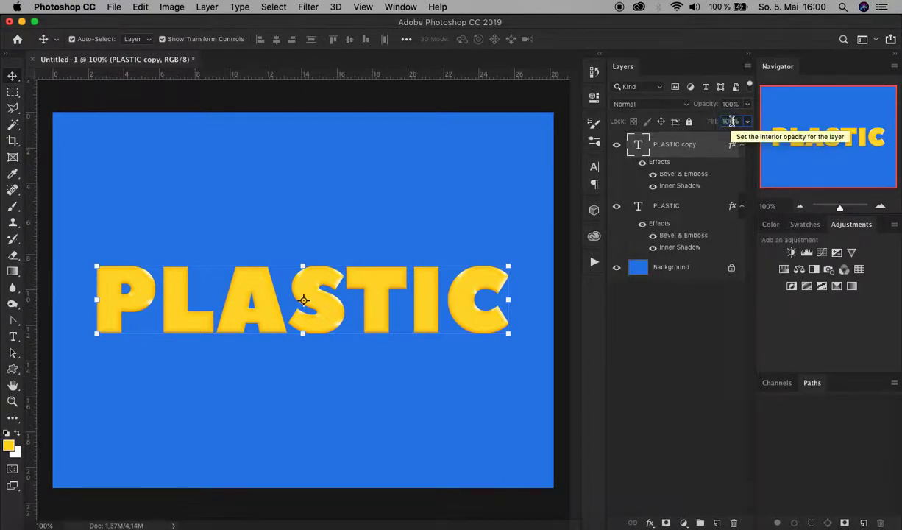
{"action": "type", "text": "0"}
{"action": "key", "text": "Return"}
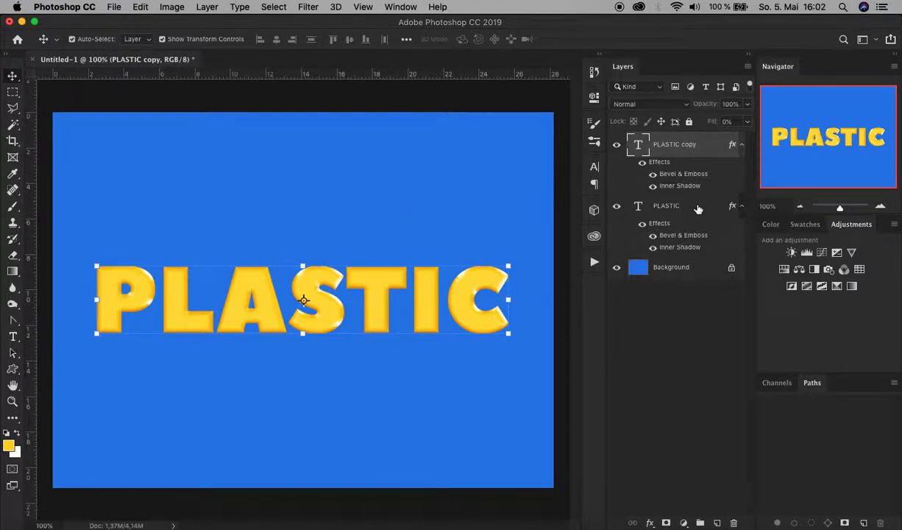
{"action": "left_click", "coordinate": [617, 207]}
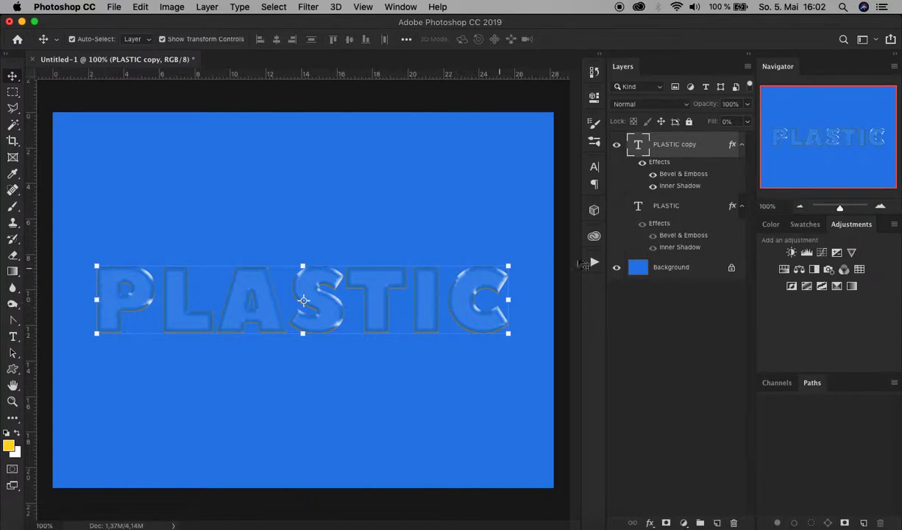
{"action": "left_click", "coordinate": [617, 206]}
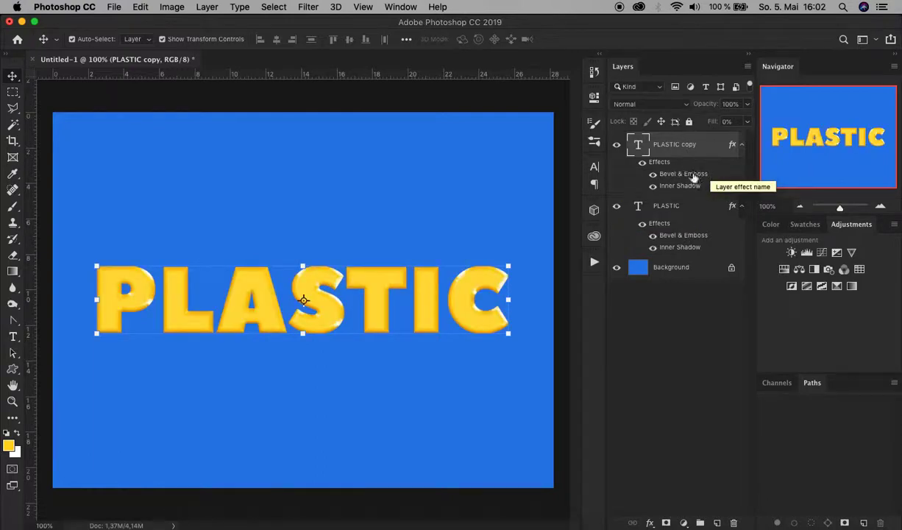
In PLASTIC copy's Layer Style, turn off Inner Shadow and set the bevel technique to Smooth.
{"action": "double_click", "coordinate": [667, 164]}
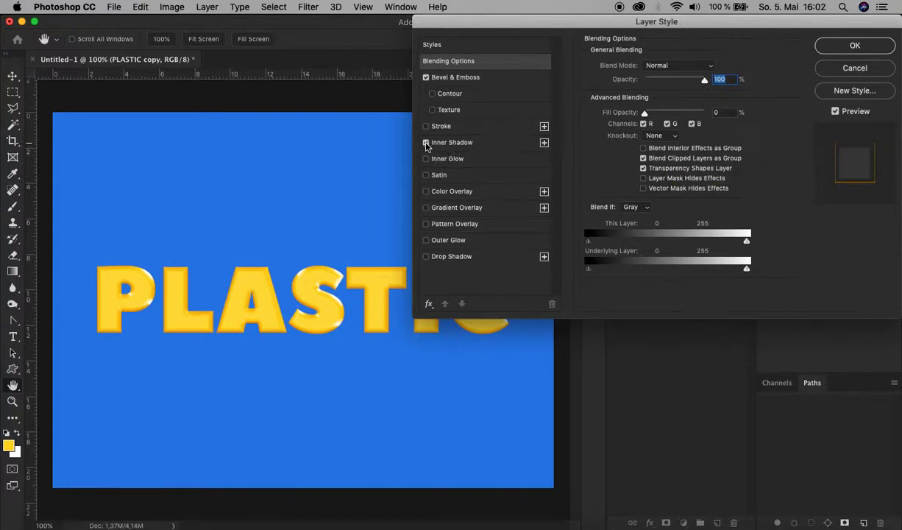
{"action": "left_click", "coordinate": [426, 143]}
{"action": "left_click", "coordinate": [501, 78]}
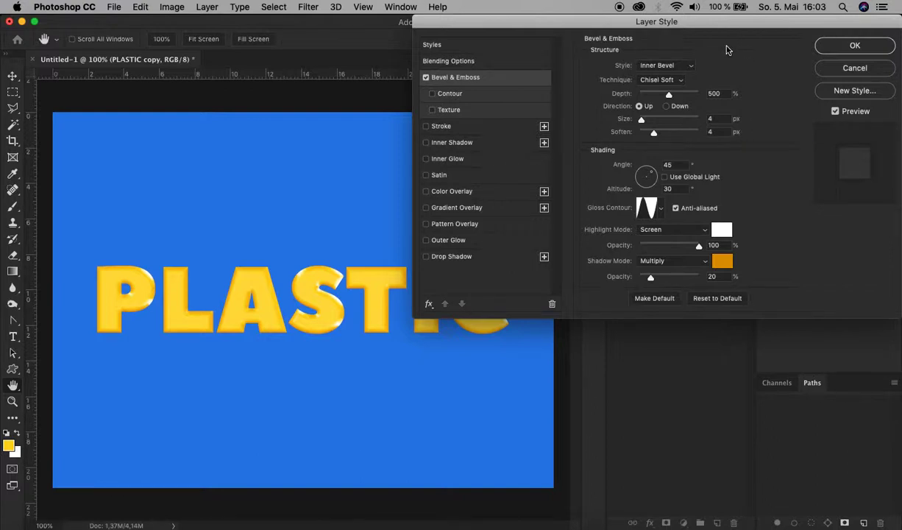
{"action": "left_click", "coordinate": [655, 86]}
{"action": "left_click", "coordinate": [654, 59]}
Set the bevel size to 22, soften to 2, angle to -55 and altitude to 40.
{"action": "left_click", "coordinate": [711, 118]}
{"action": "type", "text": "22"}
{"action": "key", "text": "Tab"}
{"action": "type", "text": "2"}
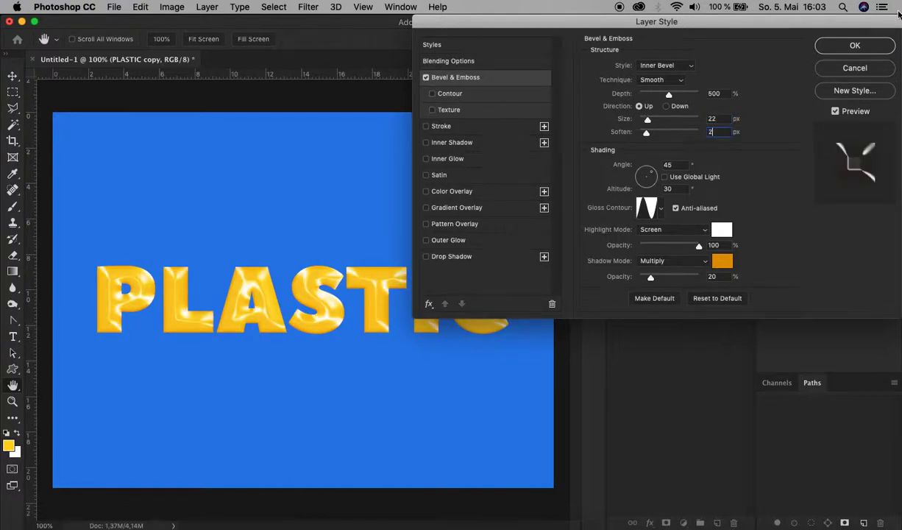
{"action": "left_click", "coordinate": [685, 165]}
{"action": "key", "text": "BackSpace"}
{"action": "type", "text": "-55"}
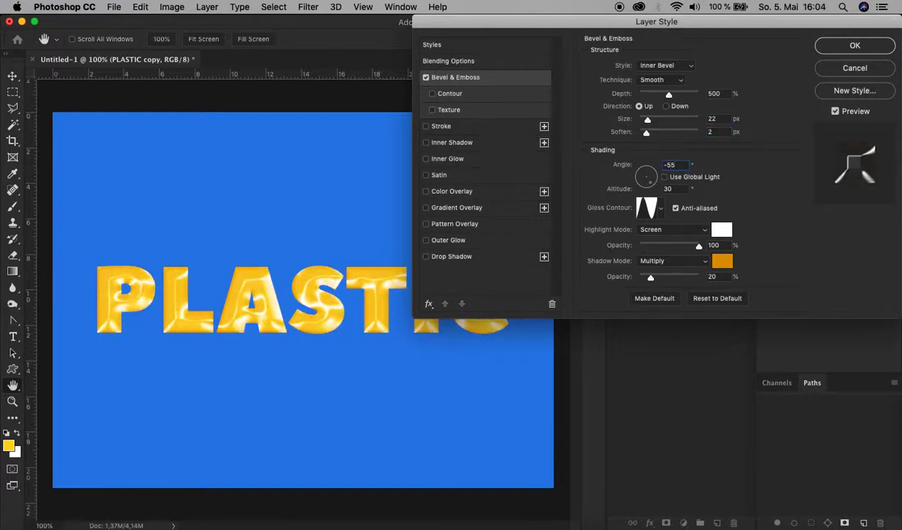
{"action": "key", "text": "Tab"}
{"action": "type", "text": "40"}
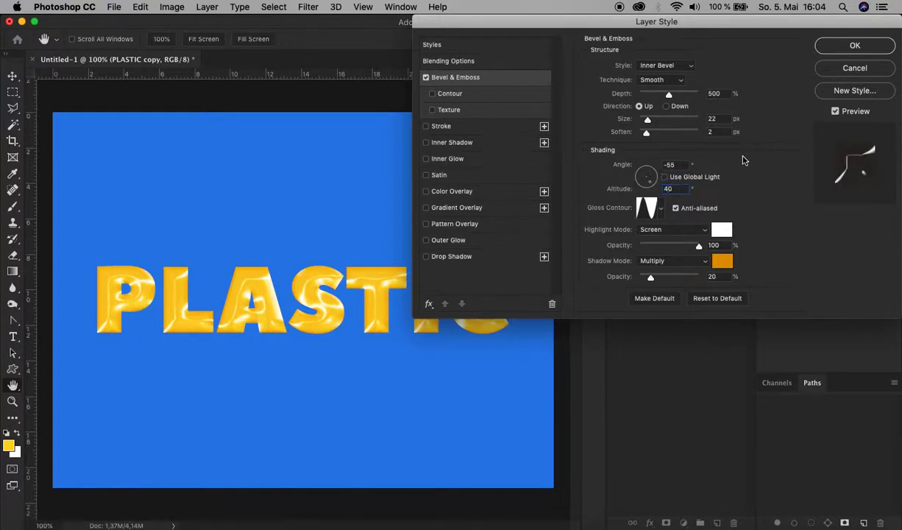
Apply a steep gloss contour preset and reshape its curve to fall from 100% to 0% output.
{"action": "left_click", "coordinate": [660, 209]}
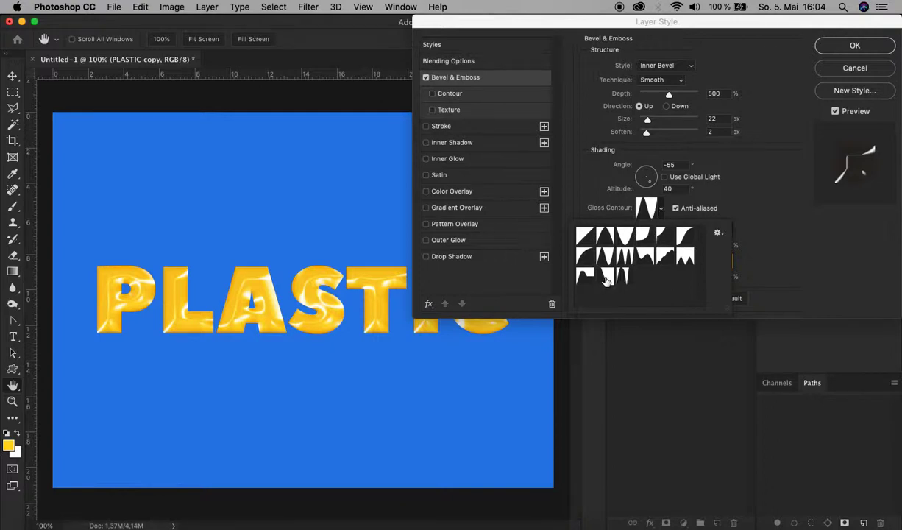
{"action": "left_click", "coordinate": [606, 278]}
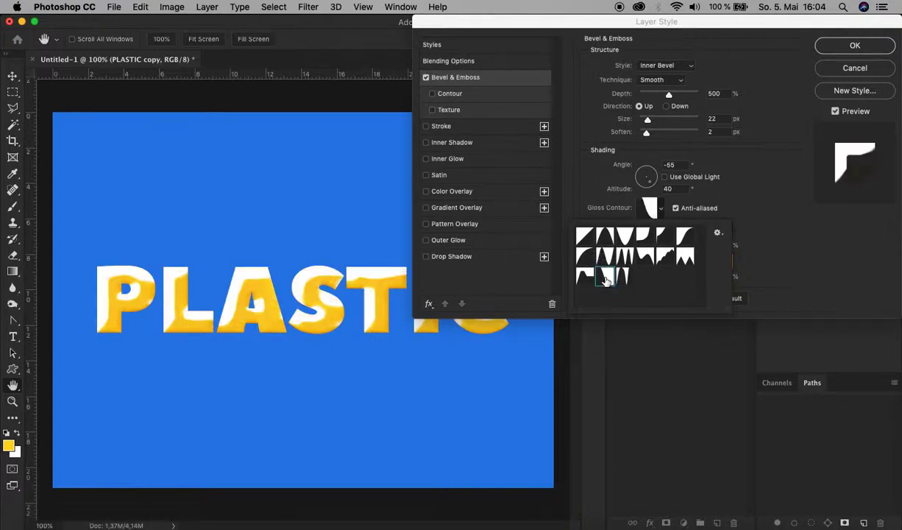
{"action": "left_click", "coordinate": [649, 210]}
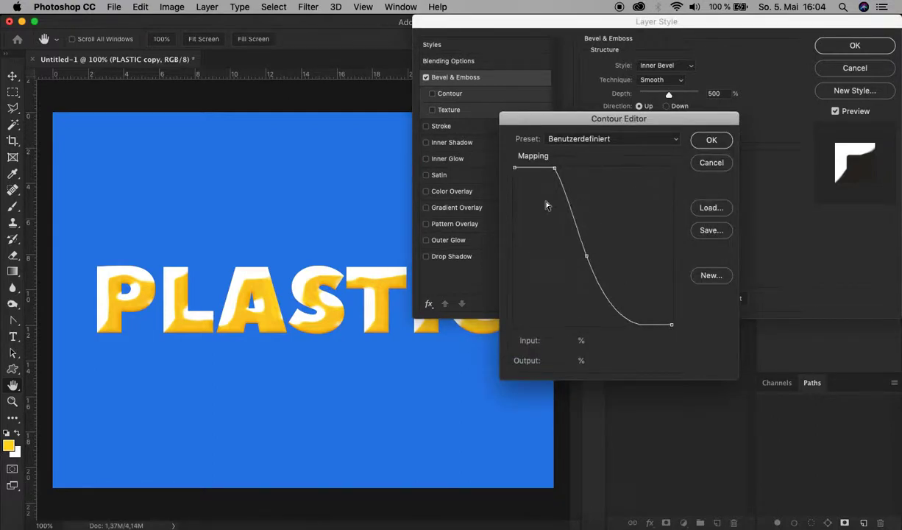
{"action": "left_click", "coordinate": [515, 168]}
{"action": "left_click", "coordinate": [555, 169]}
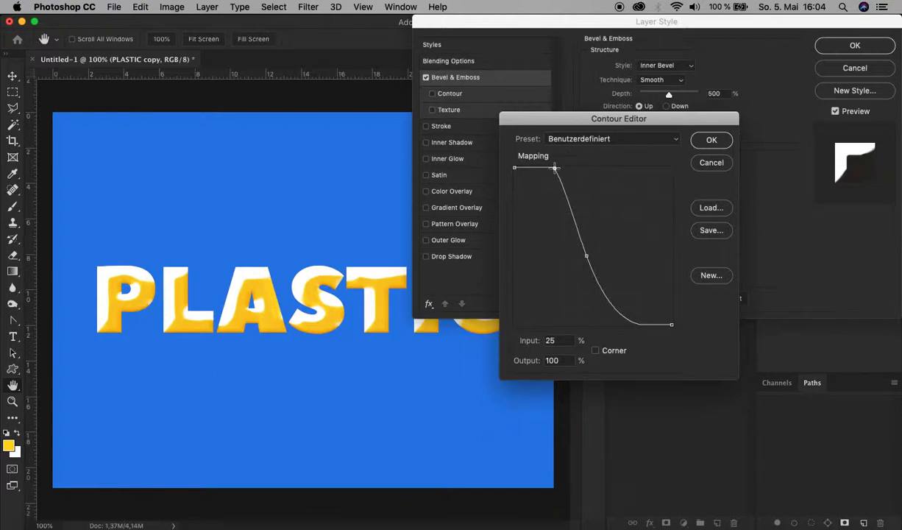
{"action": "left_click", "coordinate": [587, 256]}
{"action": "left_click", "coordinate": [672, 325]}
{"action": "left_click", "coordinate": [711, 140]}
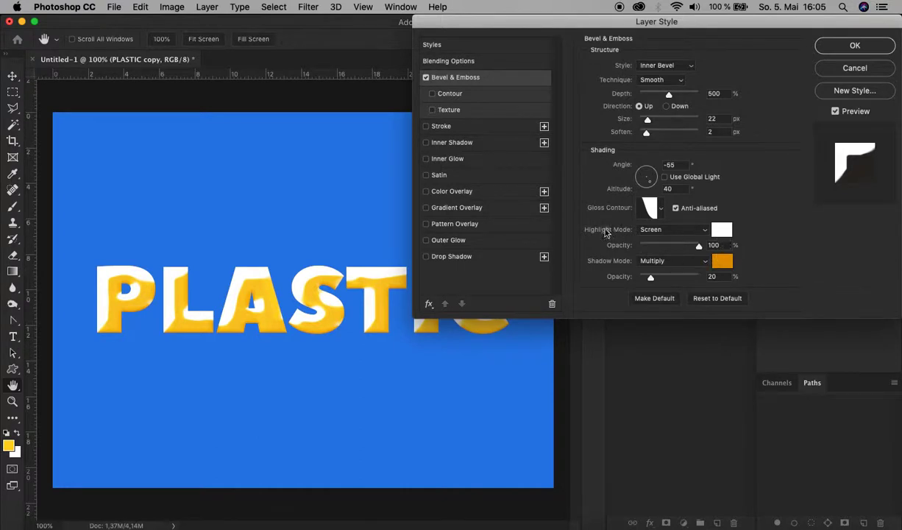
Set the bevel highlight opacity to 35% and the shadow colour to black.
{"action": "left_click", "coordinate": [728, 245]}
{"action": "type", "text": "35"}
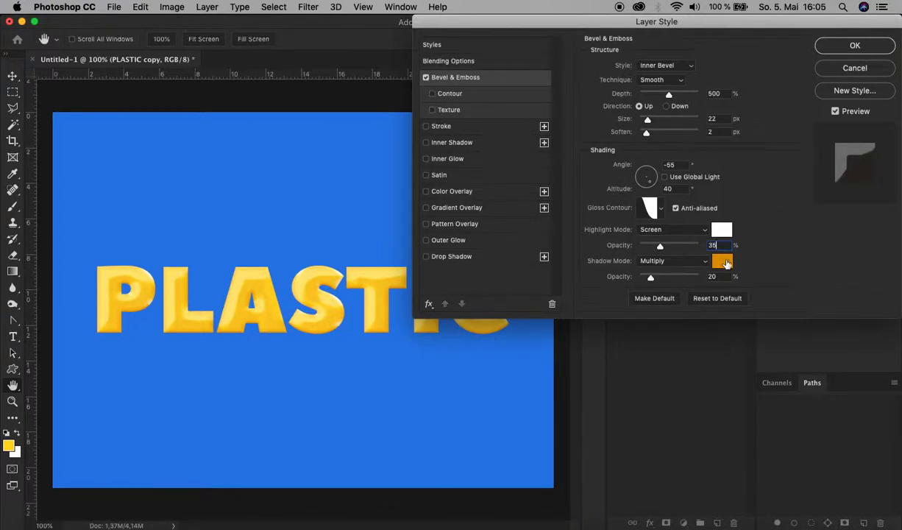
{"action": "left_click", "coordinate": [727, 263]}
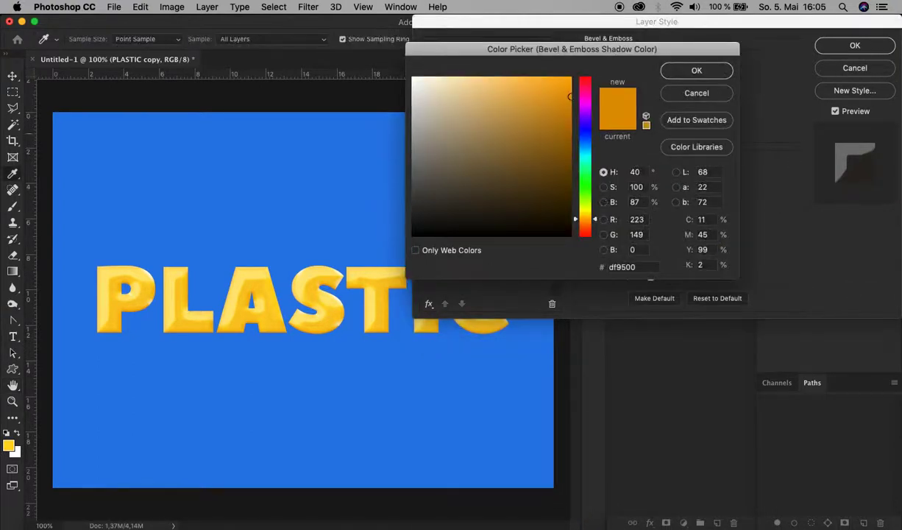
{"action": "left_click_drag", "start_coordinate": [461, 133], "coordinate": [412, 236]}
{"action": "left_click", "coordinate": [687, 73]}
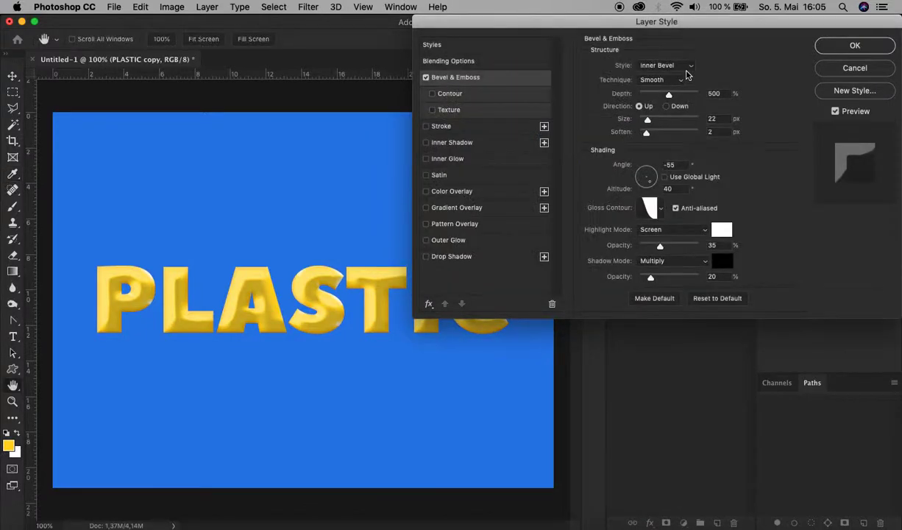
Set the bevel shadow mode to Overlay at 30%, apply the style, and deselect the layer.
{"action": "left_click", "coordinate": [676, 261]}
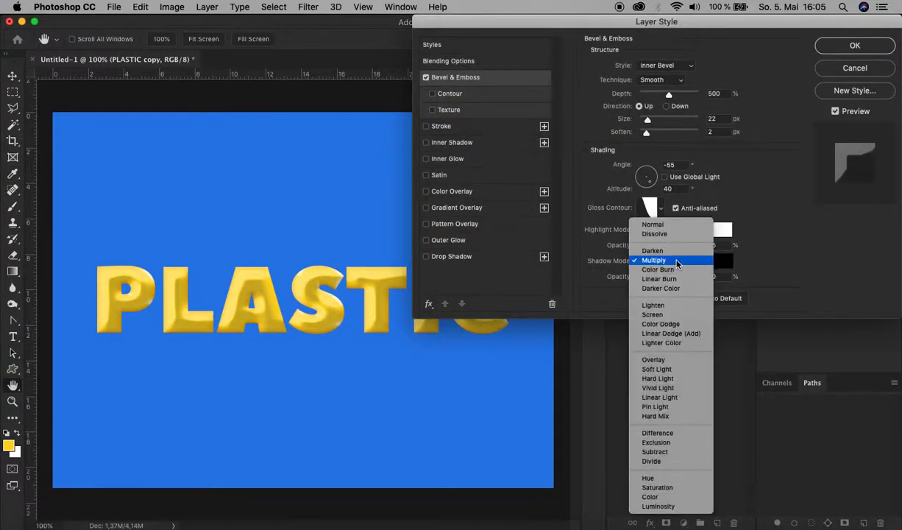
{"action": "left_click", "coordinate": [654, 360]}
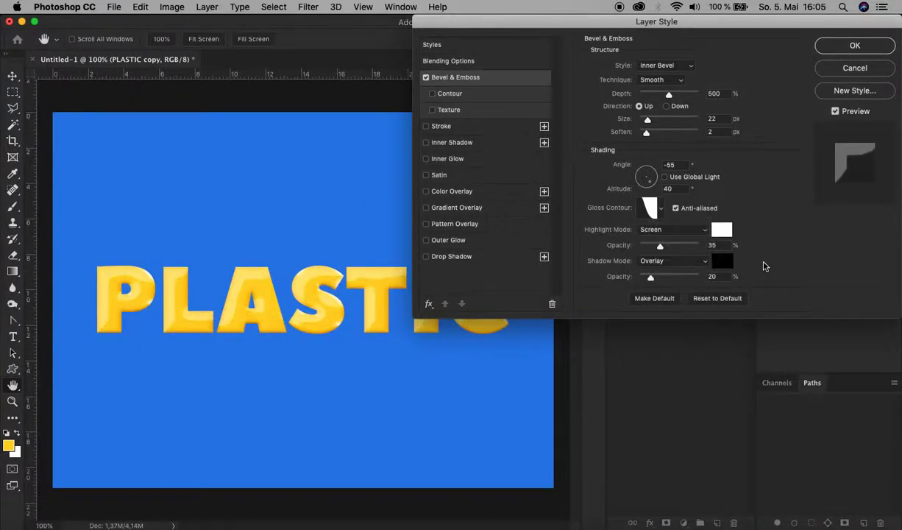
{"action": "left_click", "coordinate": [698, 275]}
{"action": "type", "text": "30"}
{"action": "left_click", "coordinate": [856, 46]}
{"action": "left_click", "coordinate": [627, 319]}
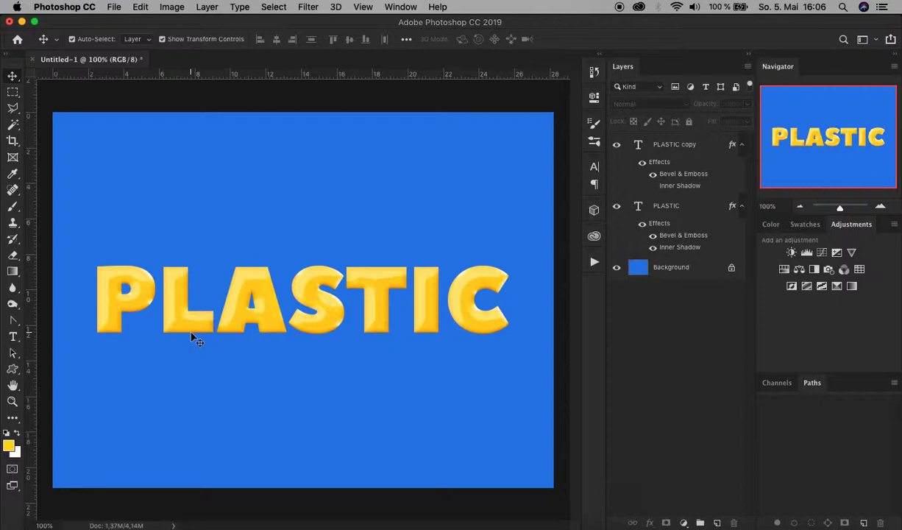
Collapse the effects lists of the PLASTIC copy and PLASTIC layers.
{"action": "left_click", "coordinate": [742, 145]}
{"action": "left_click", "coordinate": [741, 170]}
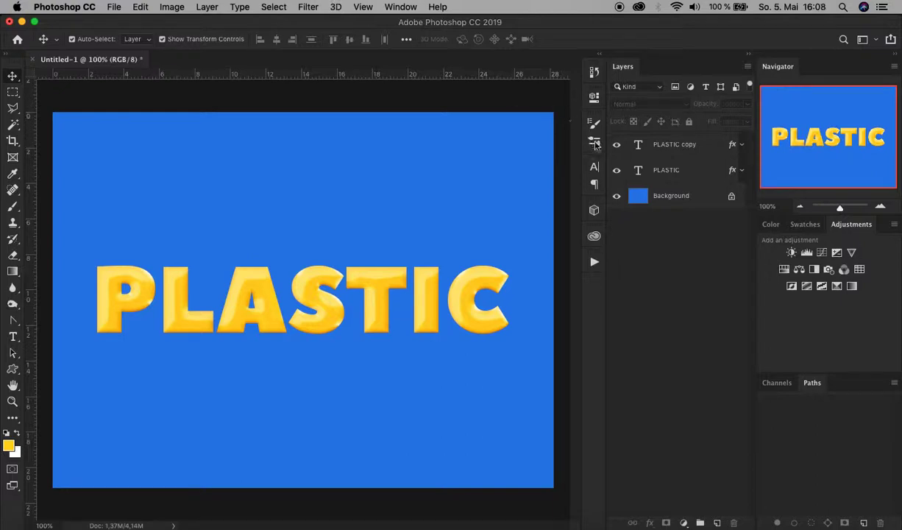
Create nudged-down duplicates PLASTIC copy 2 through copy 10 and select all nine.
{"action": "left_click", "coordinate": [692, 172]}
{"action": "key", "text": "alt"}
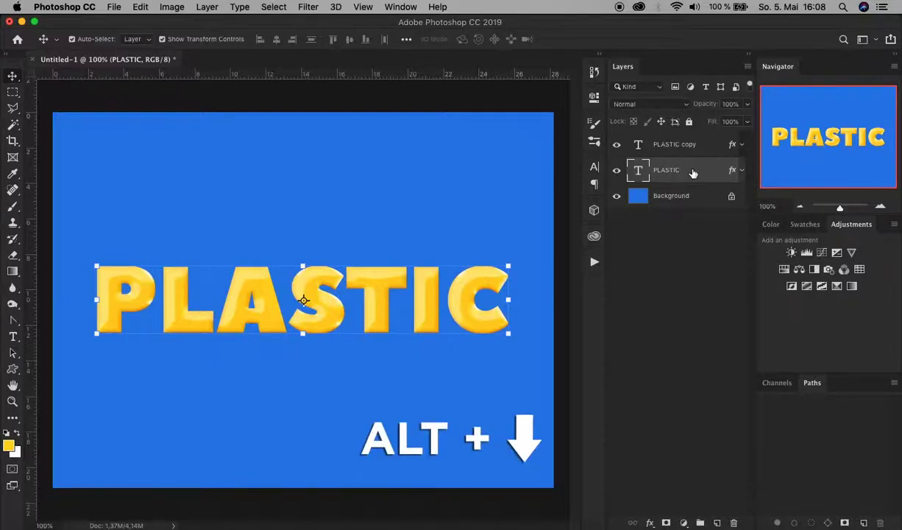
{"action": "key", "text": "alt+Down"}
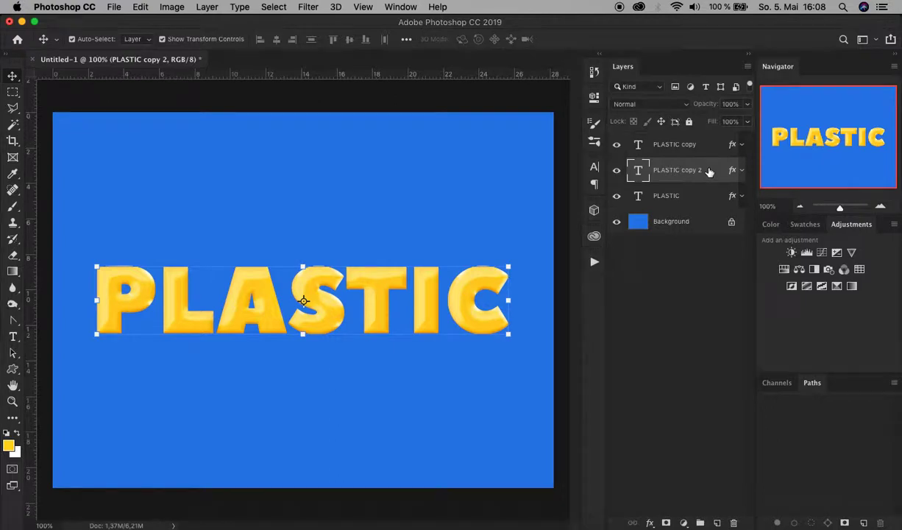
{"action": "key", "text": "super+j"}
{"action": "key", "text": "super+j"}
{"action": "key", "text": "super+j"}
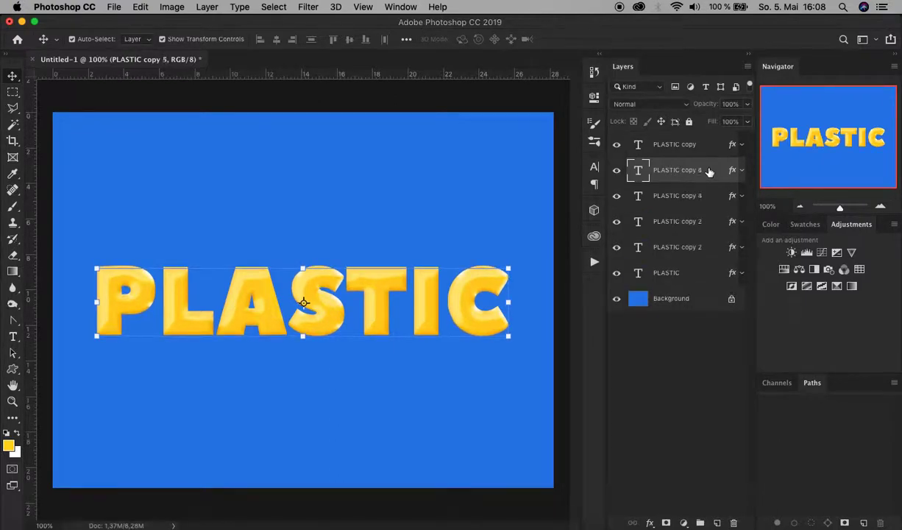
{"action": "key", "text": "super+j"}
{"action": "key", "text": "super+j"}
{"action": "key", "text": "super+j"}
{"action": "key", "text": "super+j"}
{"action": "key", "text": "super+j"}
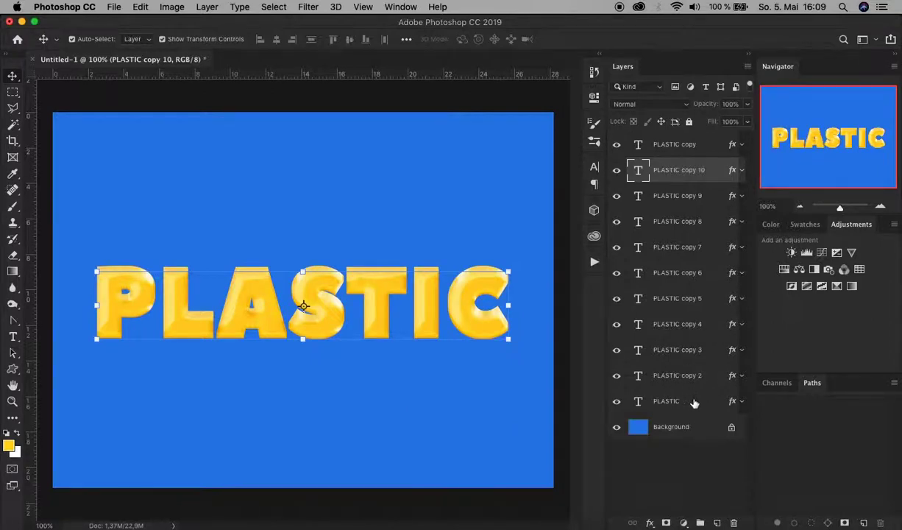
{"action": "left_click", "coordinate": [709, 375], "text": "shift"}
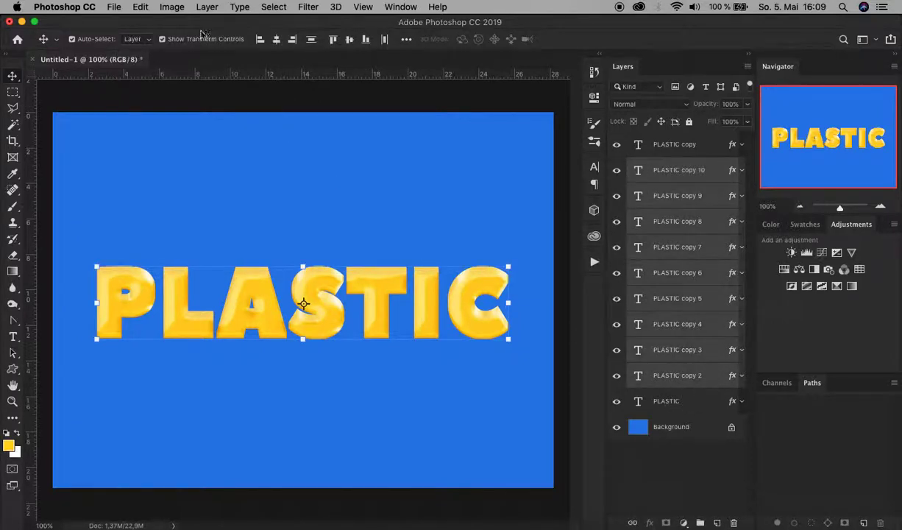
Reverse the order of copies 2–10 with Layer > Arrange > Reverse, then group them.
{"action": "left_click", "coordinate": [208, 8]}
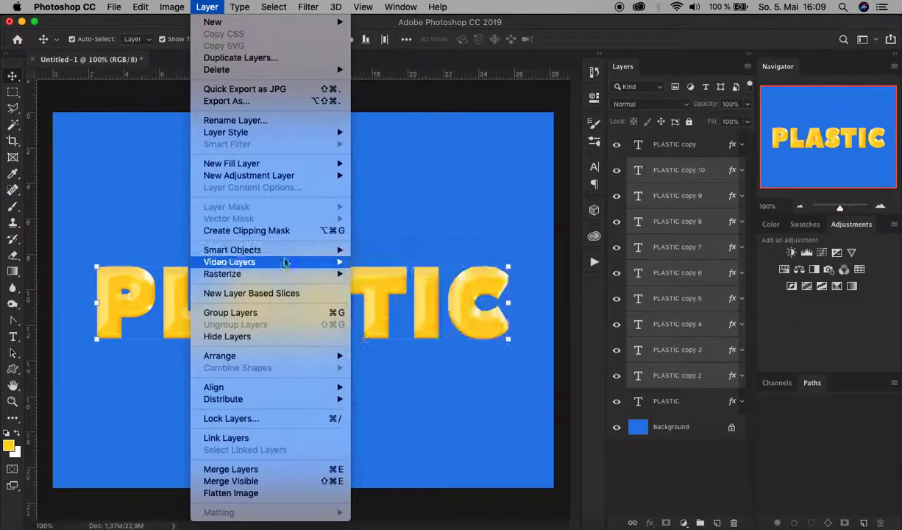
{"action": "mouse_move", "coordinate": [323, 356]}
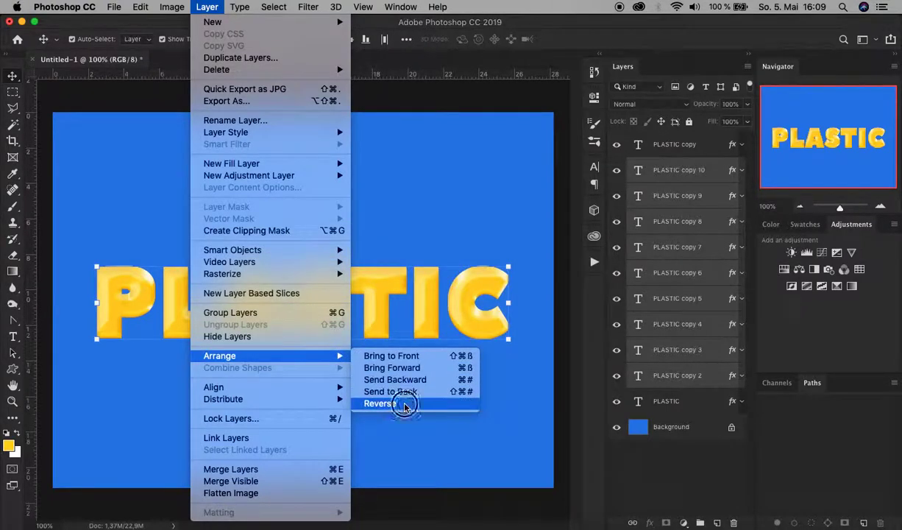
{"action": "left_click", "coordinate": [380, 404]}
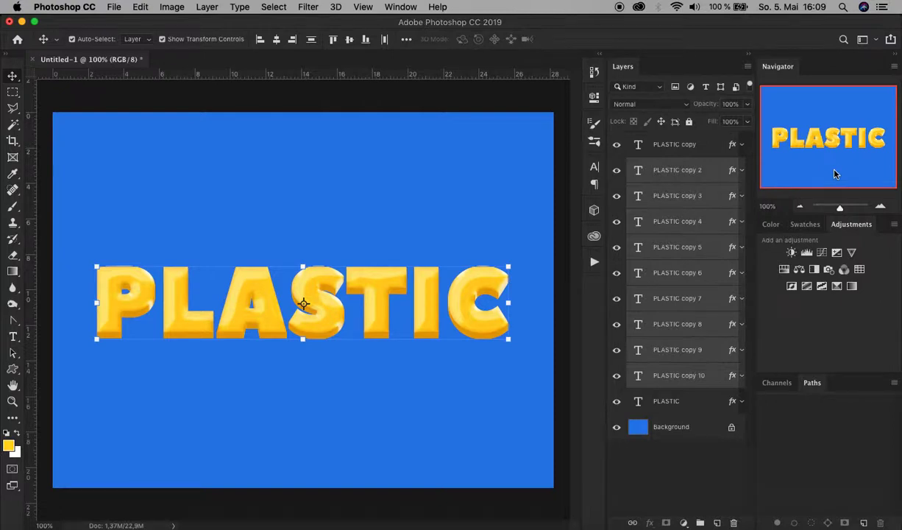
{"action": "left_click", "coordinate": [209, 6]}
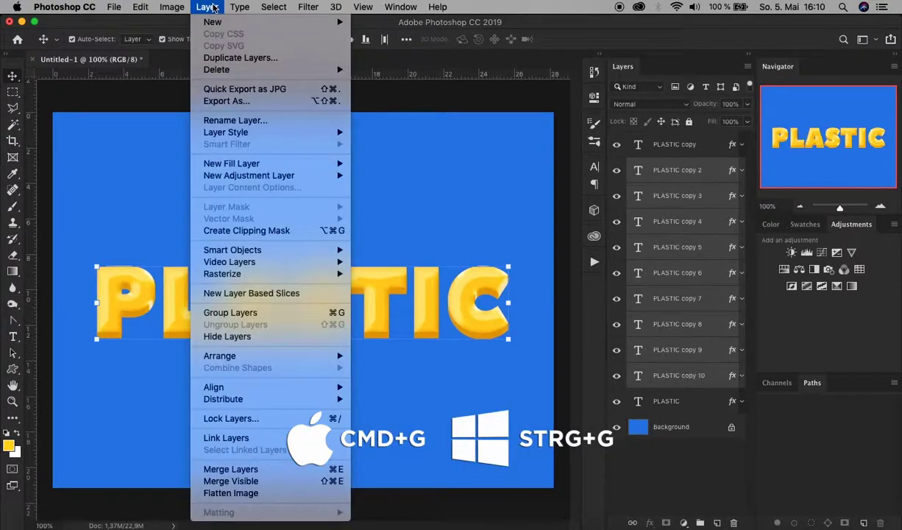
{"action": "left_click", "coordinate": [287, 312]}
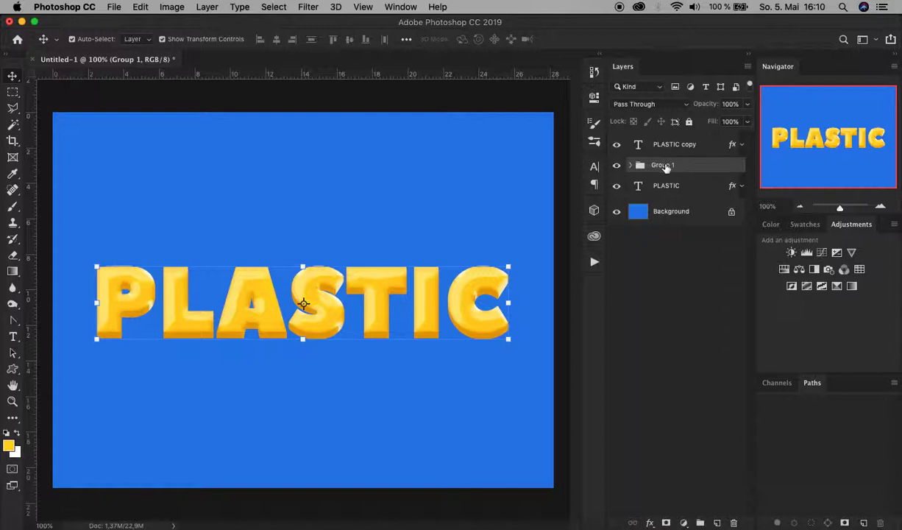
Rename Group 1 to 'extrusion' and move it below the original PLASTIC layer.
{"action": "double_click", "coordinate": [665, 166]}
{"action": "type", "text": "Extrusio"}
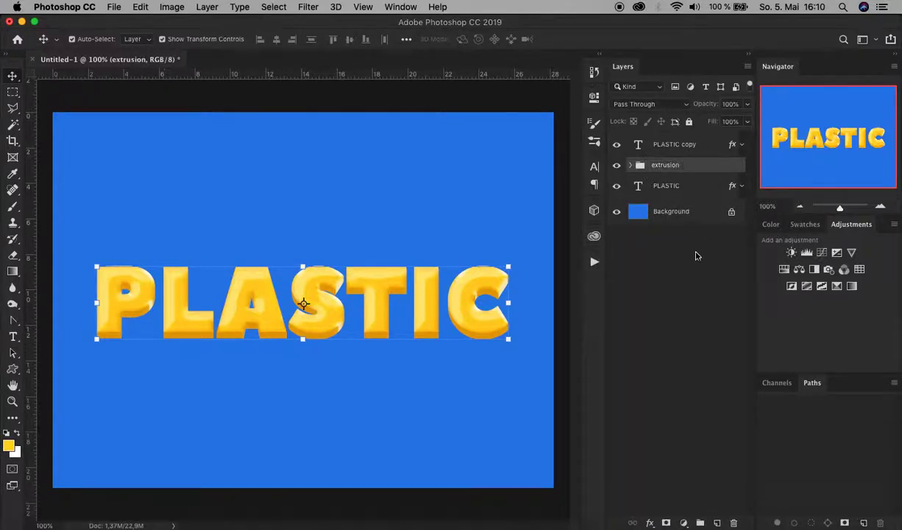
{"action": "key", "text": "Return"}
{"action": "left_click_drag", "start_coordinate": [705, 169], "coordinate": [702, 196]}
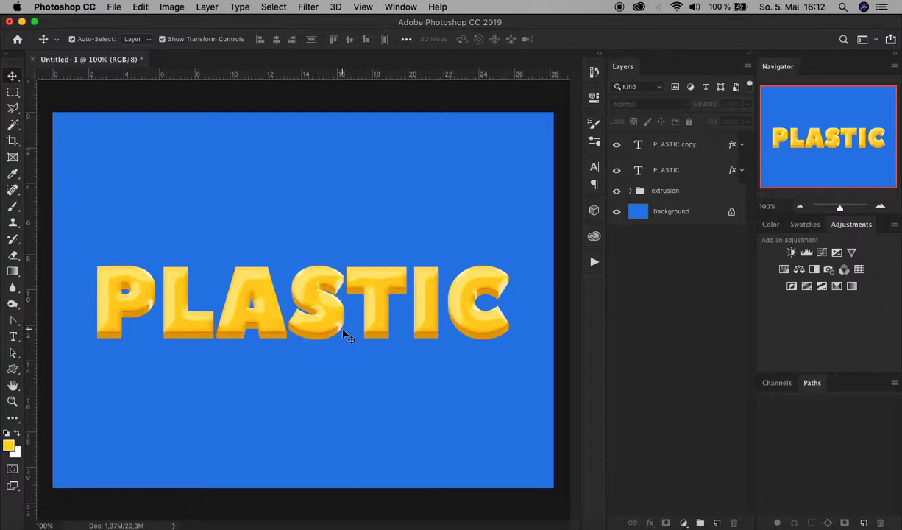
{"action": "left_click", "coordinate": [706, 193]}
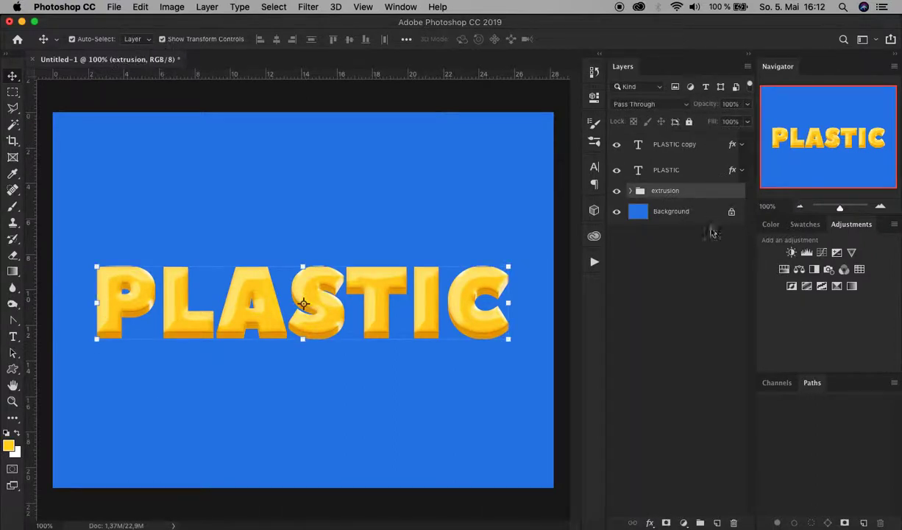
Open Blending Options for the extrusion group and enable Color Overlay.
{"action": "left_click", "coordinate": [650, 523]}
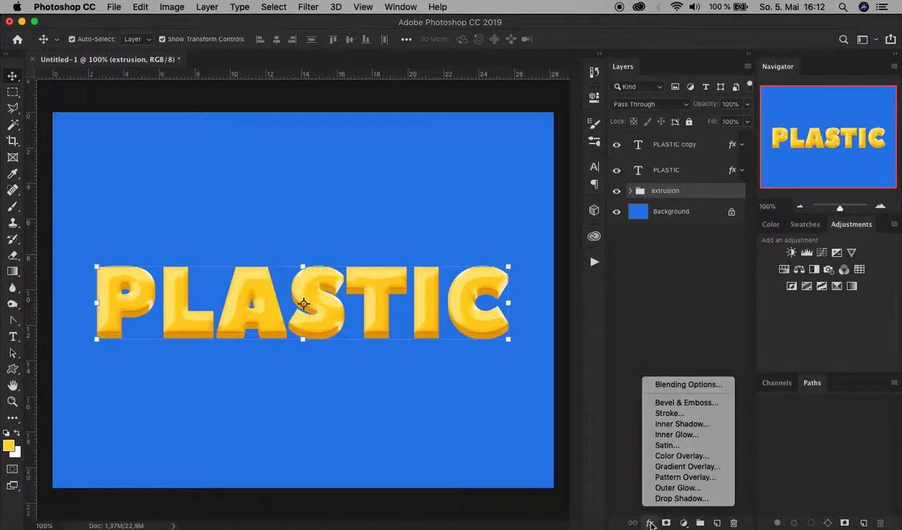
{"action": "right_click", "coordinate": [705, 192]}
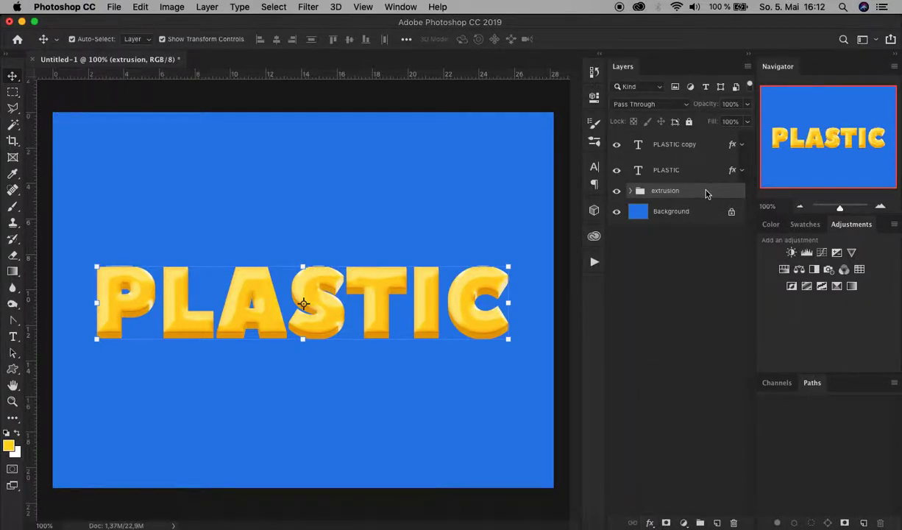
{"action": "right_click", "coordinate": [705, 192]}
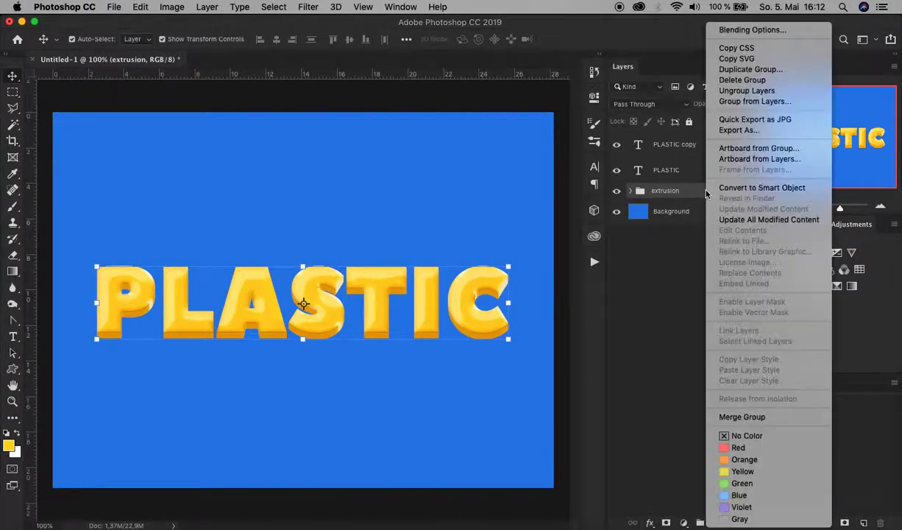
{"action": "left_click", "coordinate": [758, 29]}
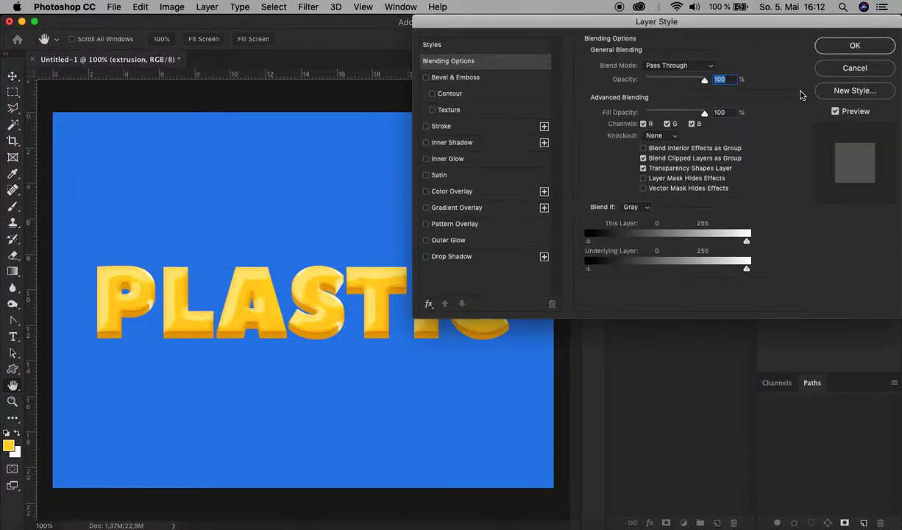
{"action": "left_click", "coordinate": [456, 192]}
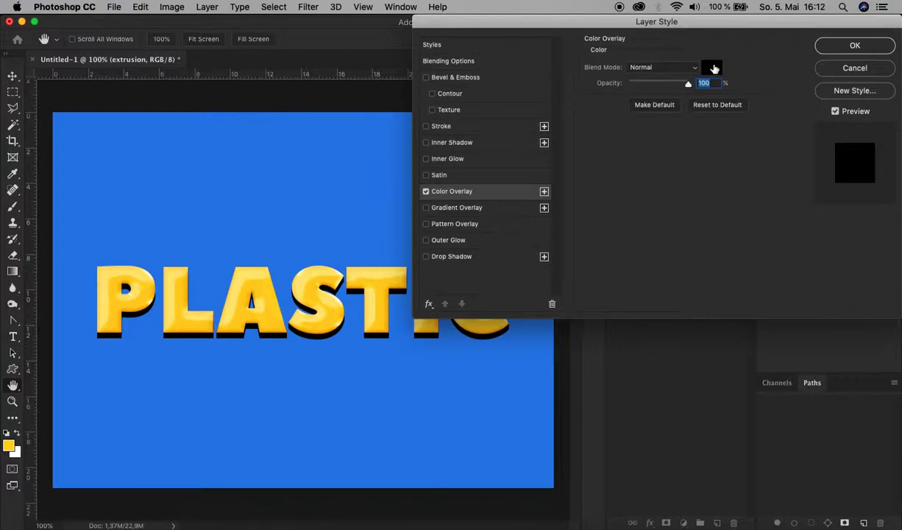
Set the overlay colour to df9500, blend mode Multiply, and opacity 50%.
{"action": "left_click", "coordinate": [712, 69]}
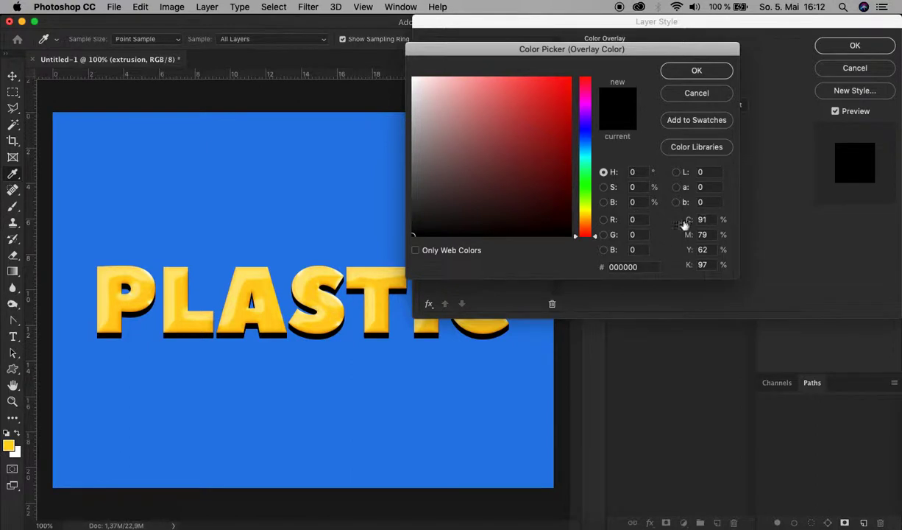
{"action": "left_click", "coordinate": [645, 266]}
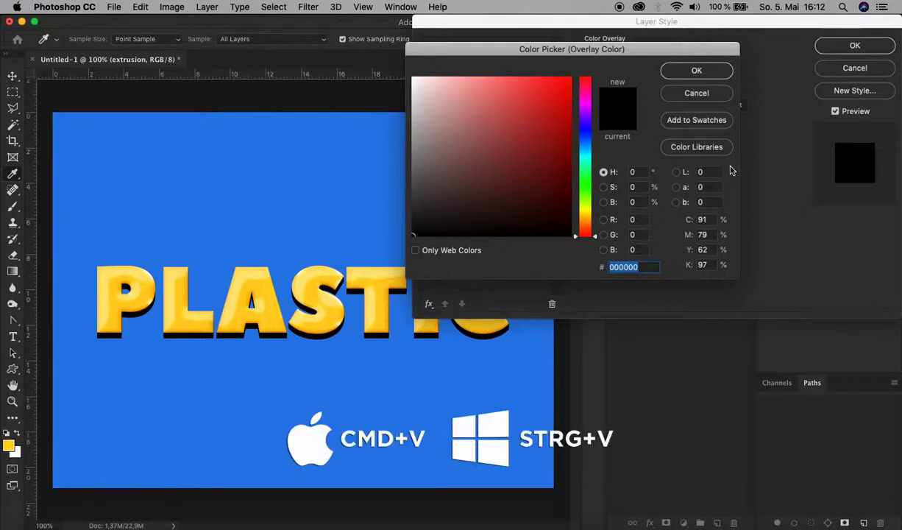
{"action": "type", "text": "df9500"}
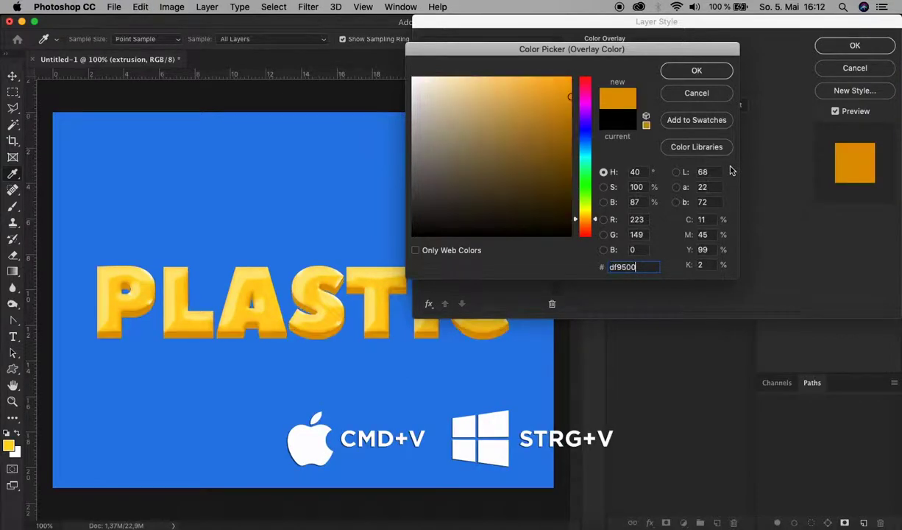
{"action": "left_click", "coordinate": [695, 71]}
{"action": "left_click", "coordinate": [626, 67]}
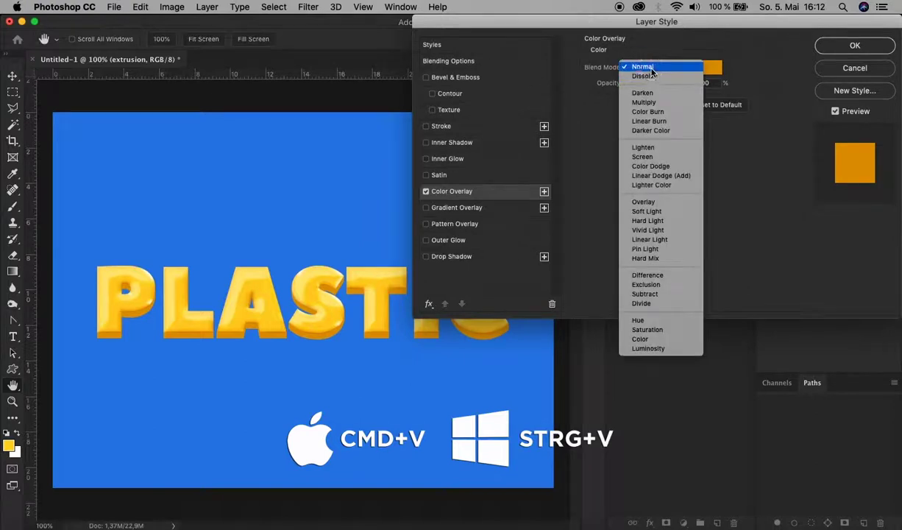
{"action": "left_click", "coordinate": [654, 104]}
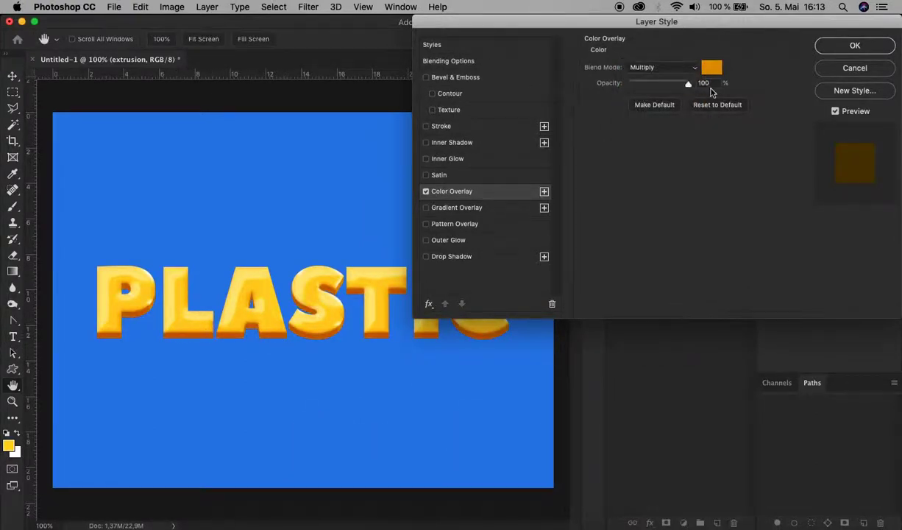
{"action": "double_click", "coordinate": [704, 83]}
{"action": "type", "text": "50"}
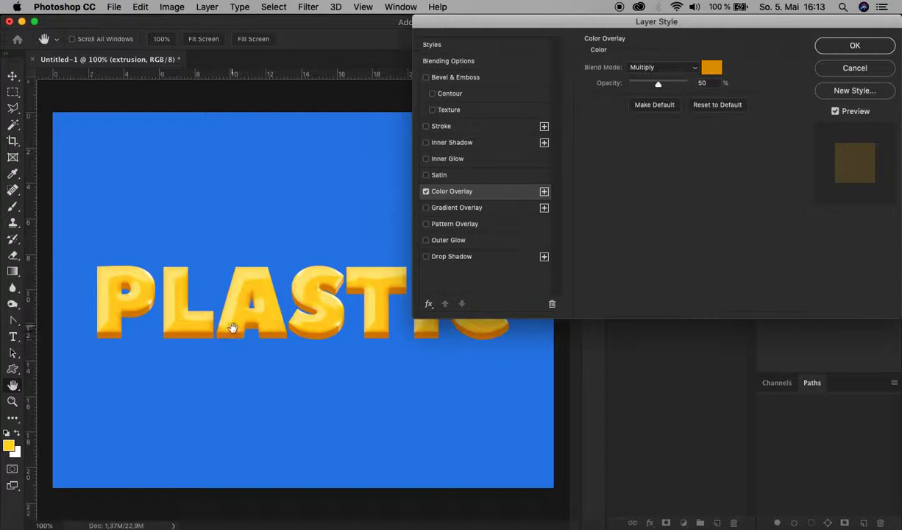
Commit the orange overlay, deselect the extrusion group, and collapse its effects list.
{"action": "left_click", "coordinate": [854, 45]}
{"action": "left_click", "coordinate": [697, 308]}
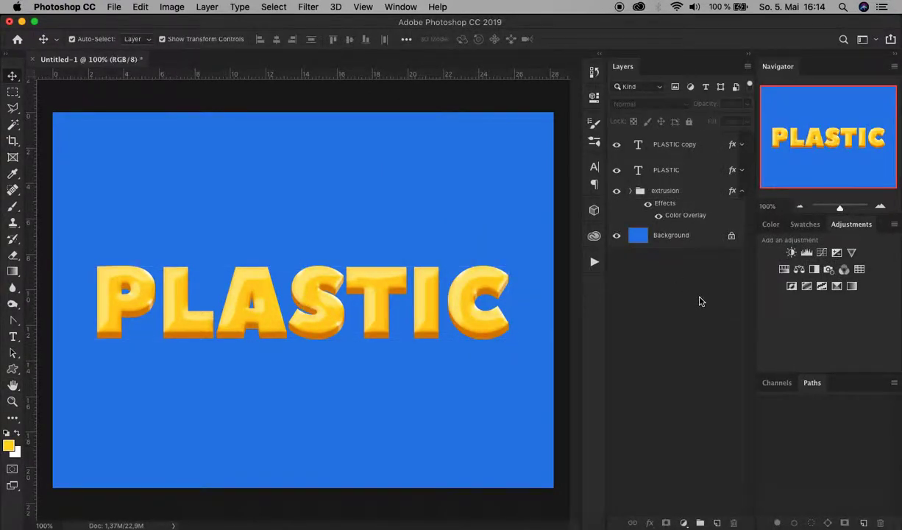
{"action": "left_click", "coordinate": [741, 192]}
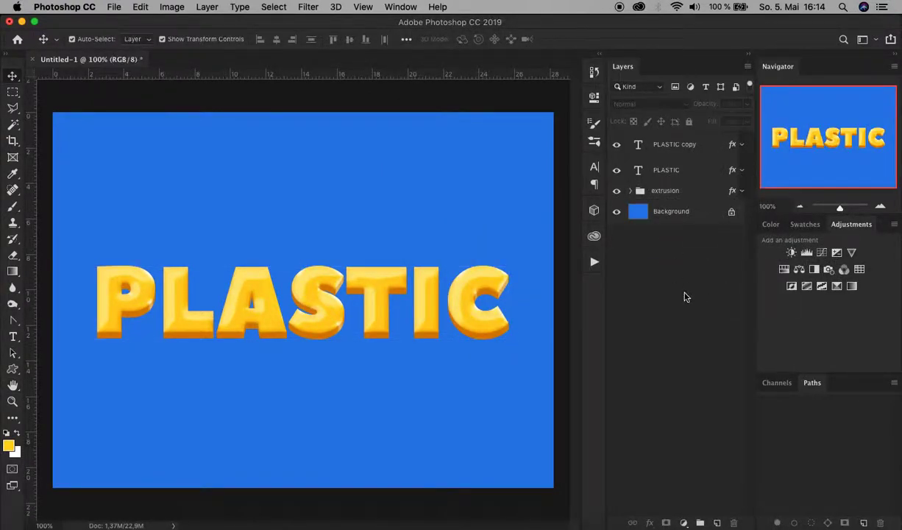